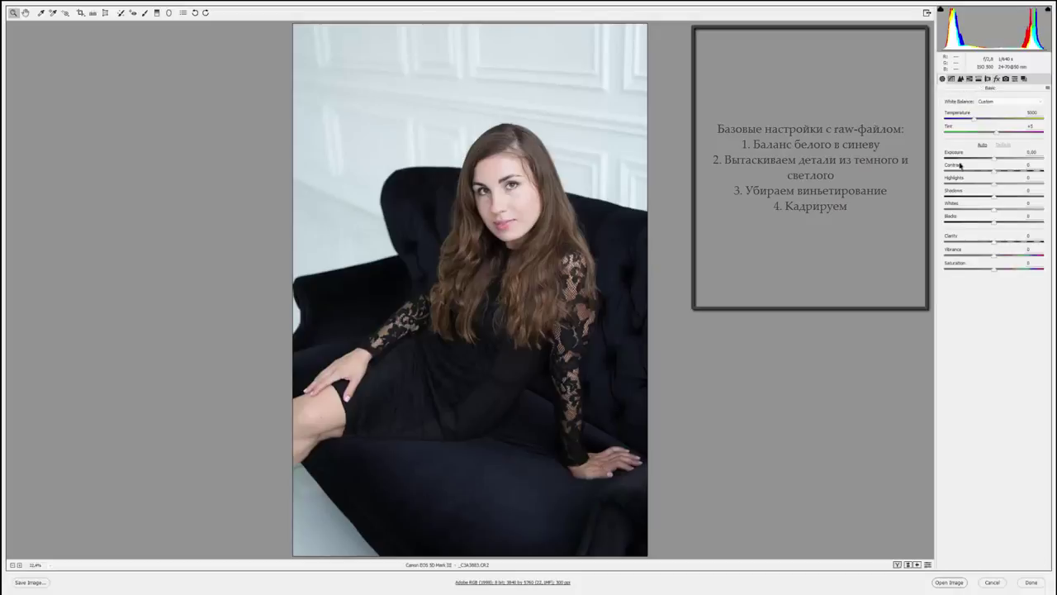
# - Lower the highlights, raise the shadows to +10, and crop the portrait to a 4:5 vertical frame around the seated woman
pyautogui.moveTo(995, 183)
pyautogui.mouseDown()
pyautogui.moveTo(982, 187)
pyautogui.moveTo(997, 198)
pyautogui.mouseUp()
pyautogui.moveTo(81, 14); pyautogui.dragTo(90, 66)
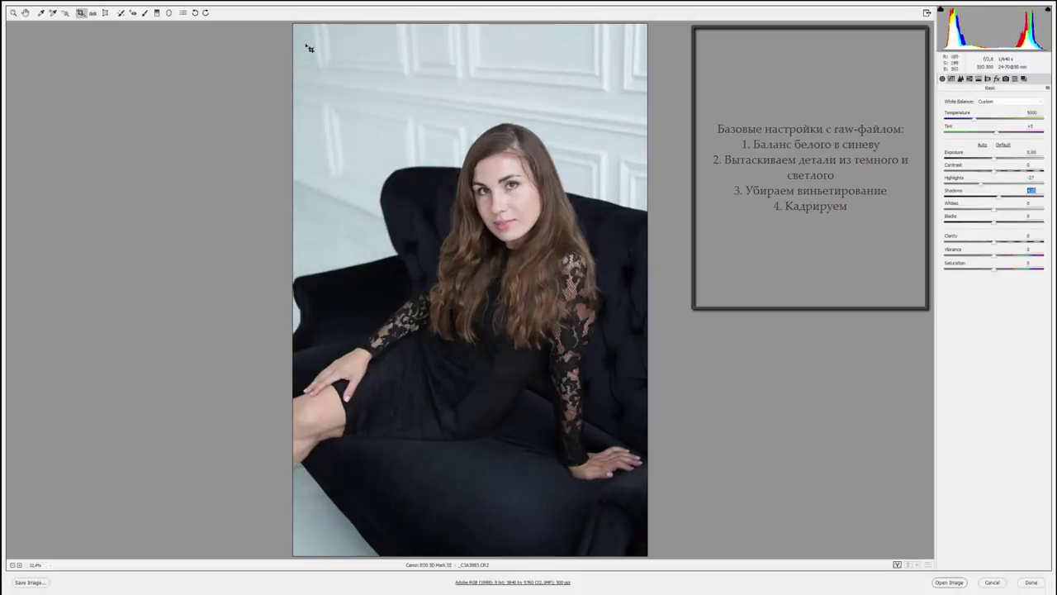
pyautogui.moveTo(294, 45); pyautogui.dragTo(646, 489)
pyautogui.moveTo(395, 161); pyautogui.dragTo(395, 183)
pyautogui.click(26, 13)
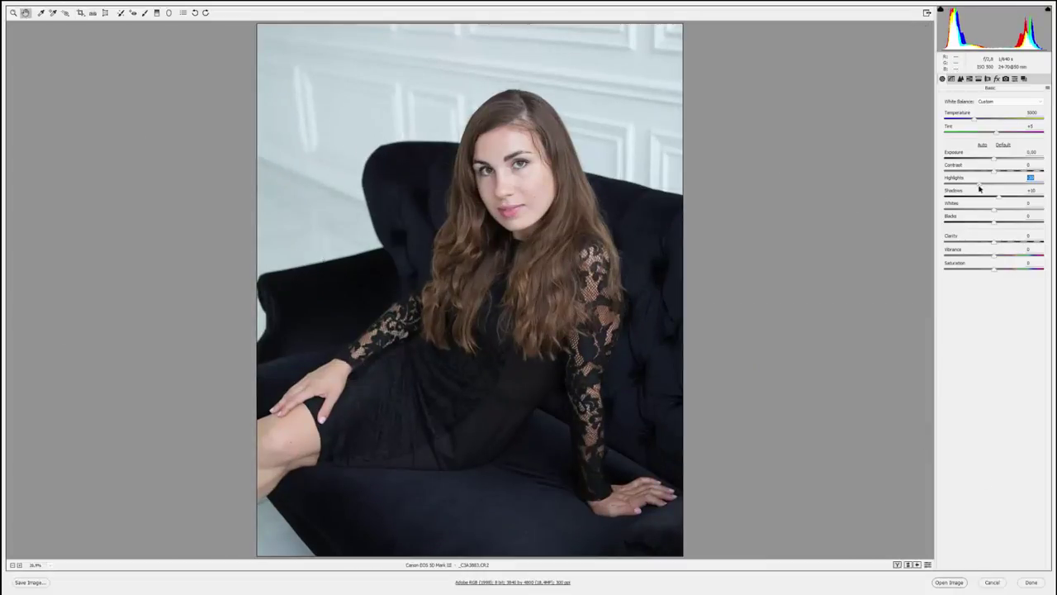
# - Open the adjusted raw photo in Photoshop and duplicate its background layer
pyautogui.click(958, 584)
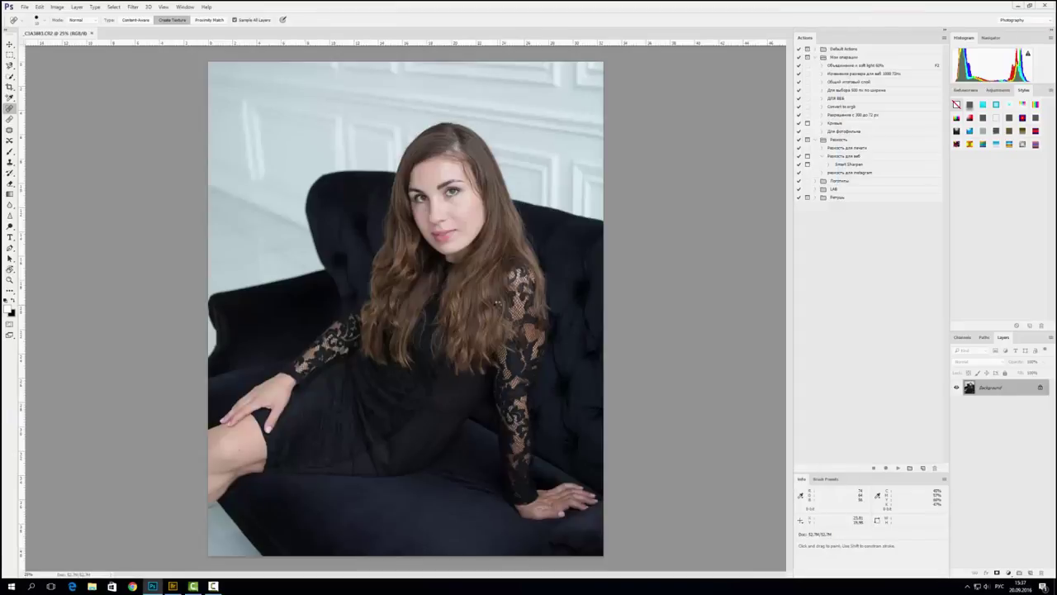
pyautogui.hotkey('ctrl', 'j')
pyautogui.press('z')
pyautogui.moveTo(497, 304); pyautogui.dragTo(546, 347)
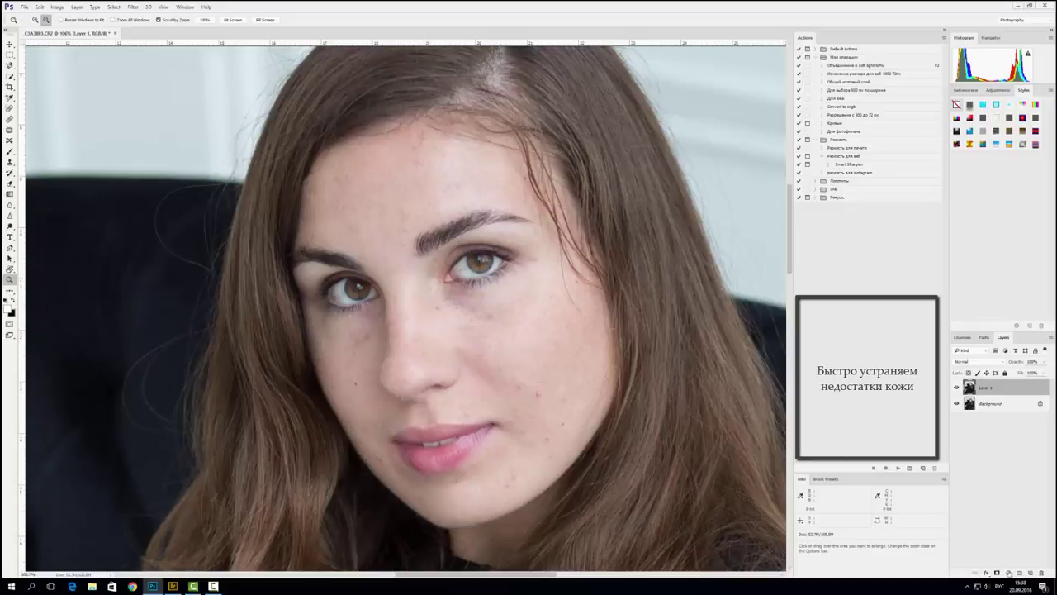
pyautogui.click(1008, 574)
pyautogui.click(997, 433)
pyautogui.click(236, 121)
pyautogui.hotkey('ctrl', 'z')
# - Add a Curves adjustment layer and pull the midtones down slightly to make skin blemishes stand out
pyautogui.click(1008, 572)
pyautogui.click(1003, 477)
pyautogui.moveTo(144, 219); pyautogui.dragTo(145, 225)
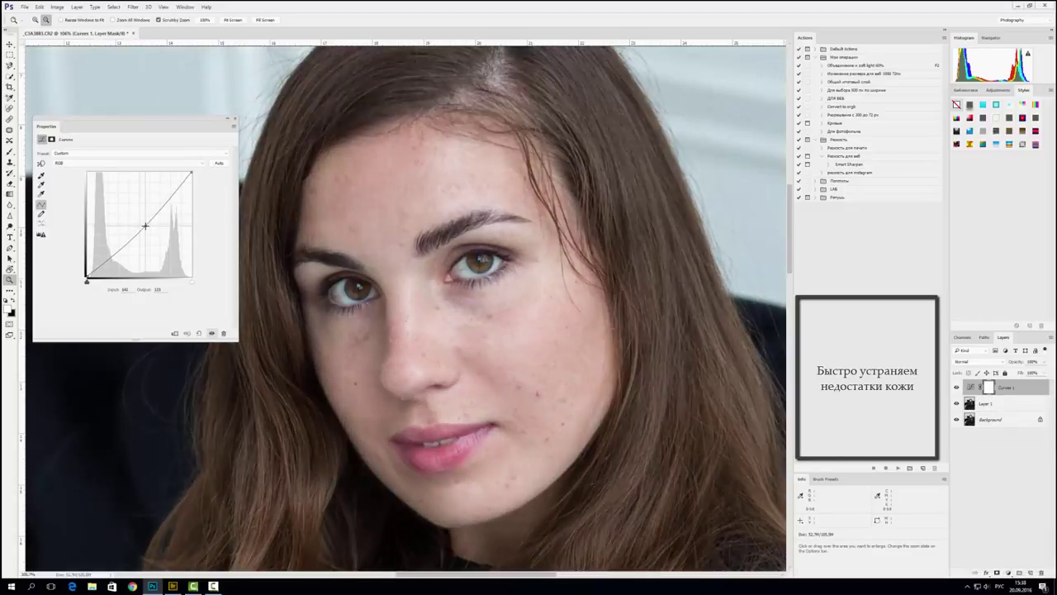
pyautogui.click(234, 121)
# - Remove the blemishes and moles from the face on Layer 1 with the Spot Healing Brush set to Proximity Match
pyautogui.hotkey('alt', '[')
pyautogui.press('j')
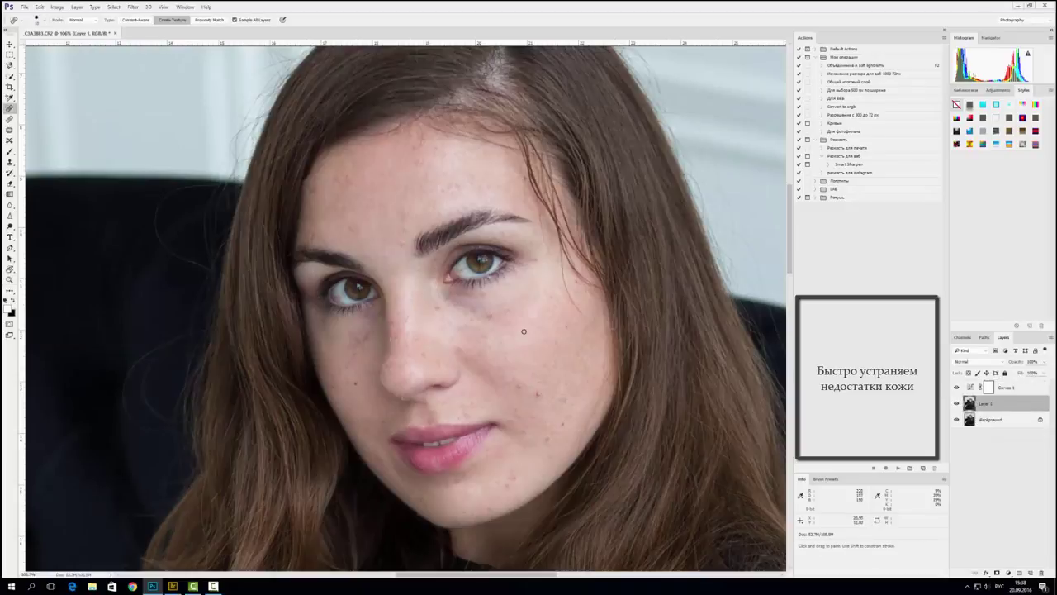
pyautogui.click(203, 20)
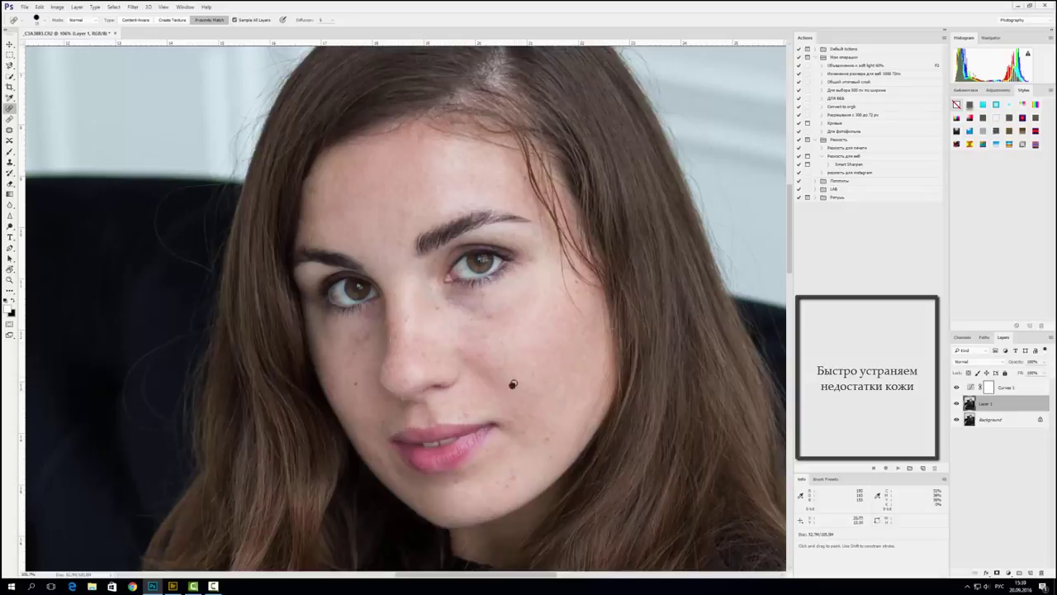
pyautogui.click(425, 355)
pyautogui.click(528, 433)
pyautogui.click(459, 405)
# - Delete the Curves adjustment layer and merge the retouched layer into the background
pyautogui.click(972, 388)
pyautogui.press('Delete')
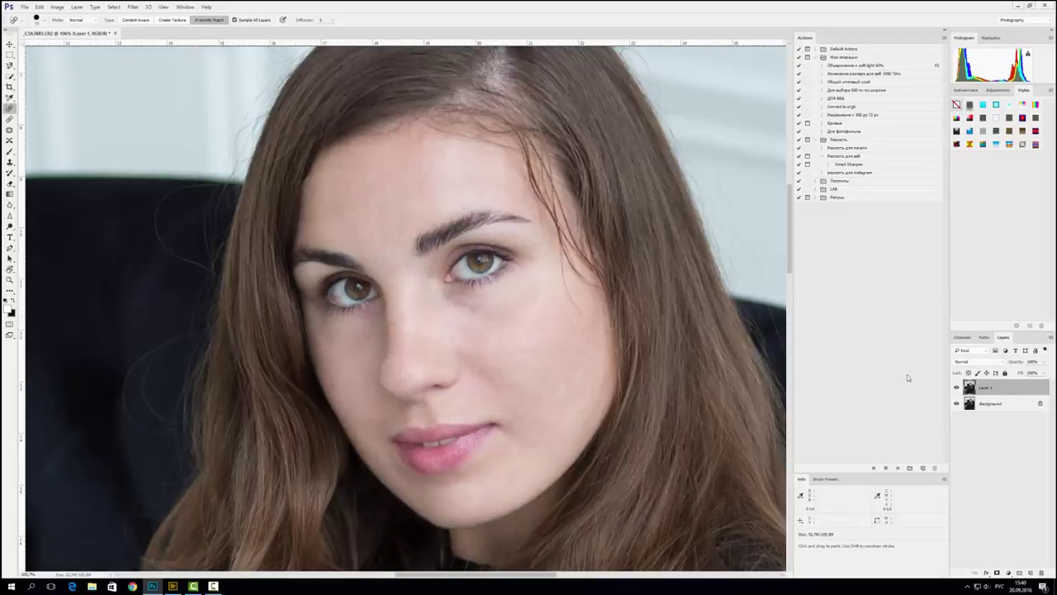
pyautogui.hotkey('ctrl', '0')
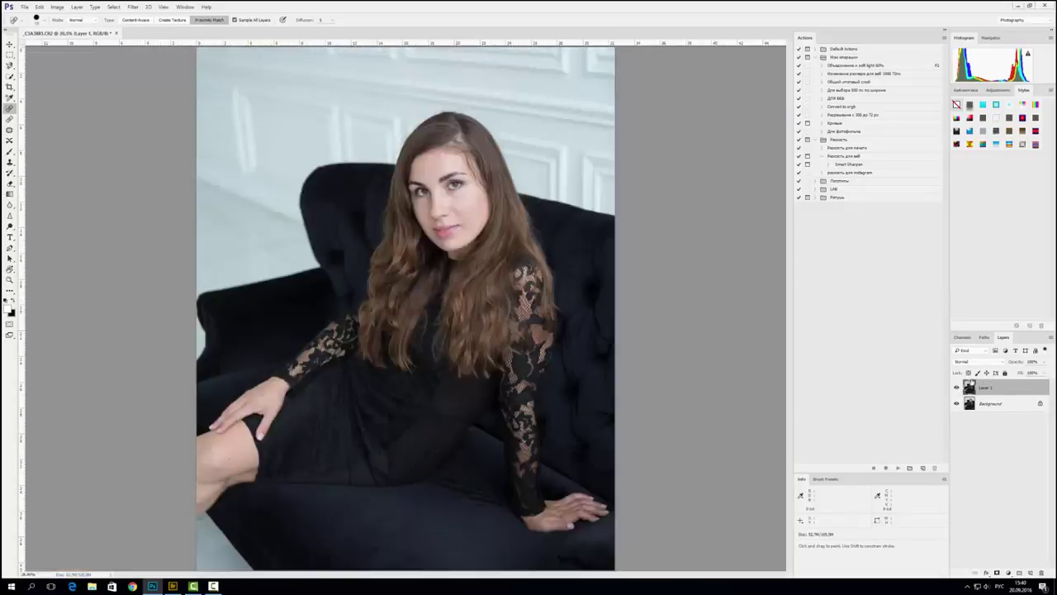
pyautogui.hotkey('ctrl', 'j')
pyautogui.hotkey('ctrl', 'e')
pyautogui.keyDown('shift'); pyautogui.click(999, 405); pyautogui.keyUp('shift')
pyautogui.hotkey('ctrl', 'e')
# - Run the "Выравнивание тона кожи" action from the Ретушь set, accepting a Gaussian Blur that just hides the skin texture
pyautogui.press('z')
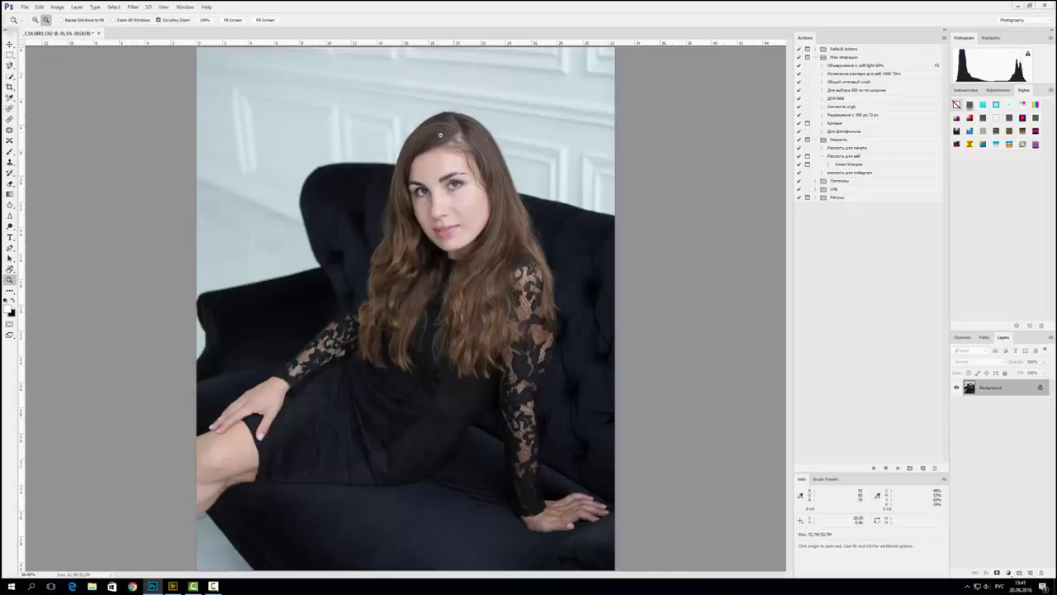
pyautogui.moveTo(446, 157); pyautogui.dragTo(512, 157)
pyautogui.click(816, 198)
pyautogui.click(837, 206)
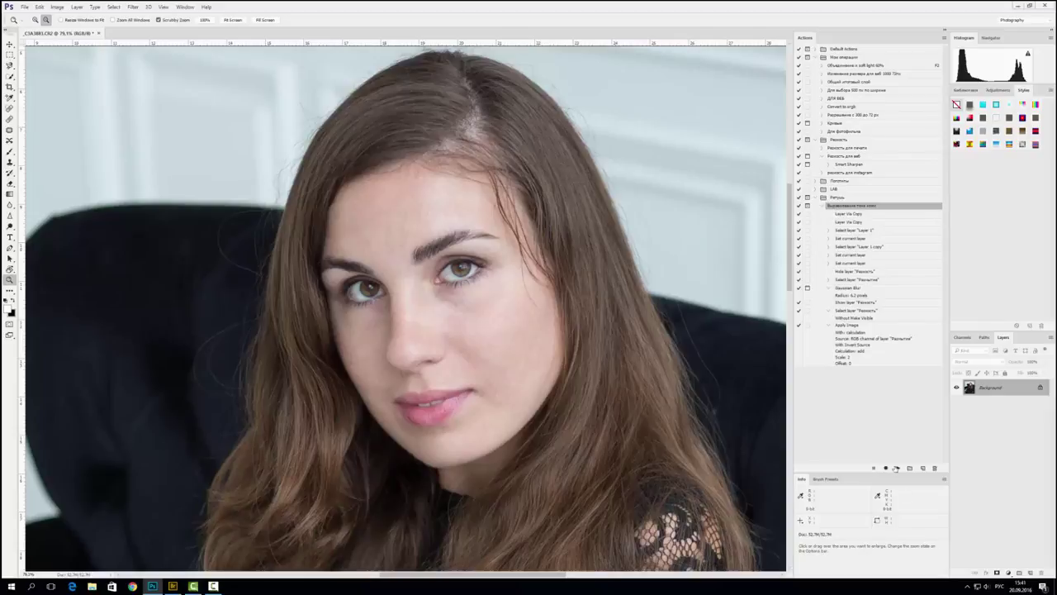
pyautogui.click(897, 468)
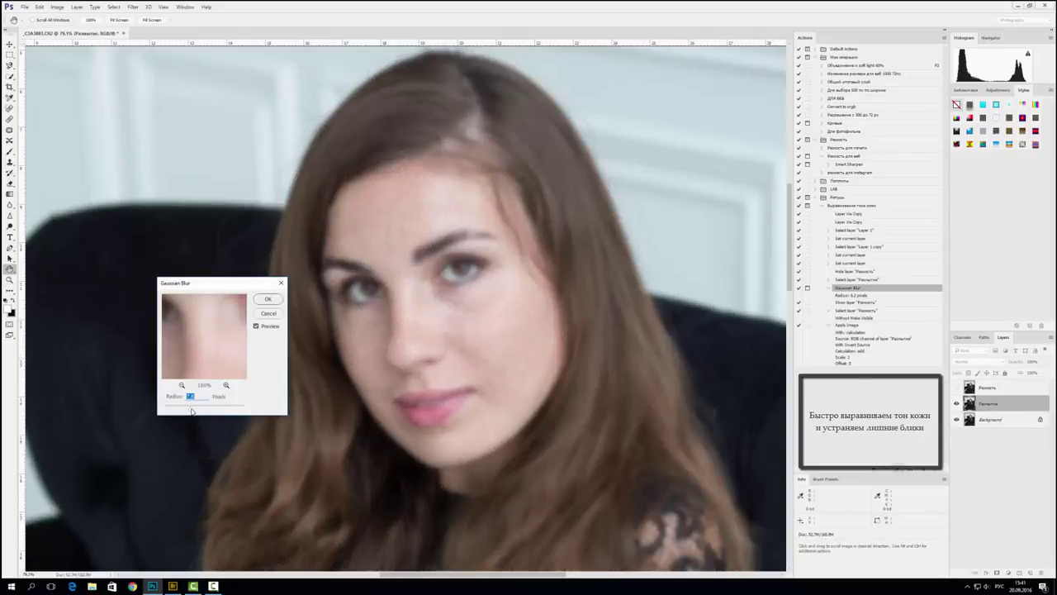
pyautogui.click(267, 300)
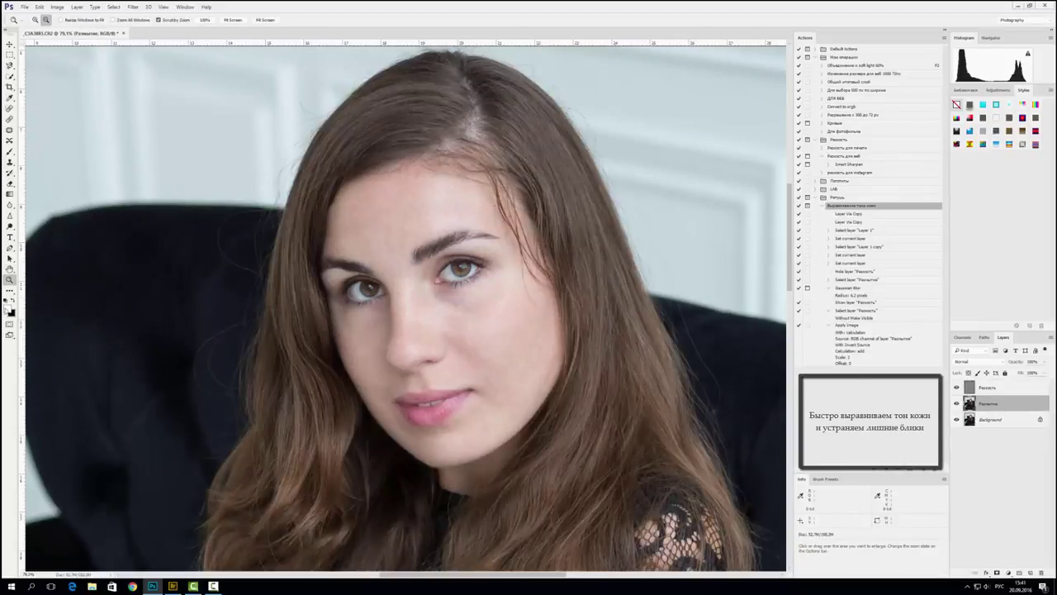
# - Select the forehead with a Quick Mask on the Размытие layer and smooth it with a 19.4-pixel Gaussian Blur
pyautogui.click(10, 152)
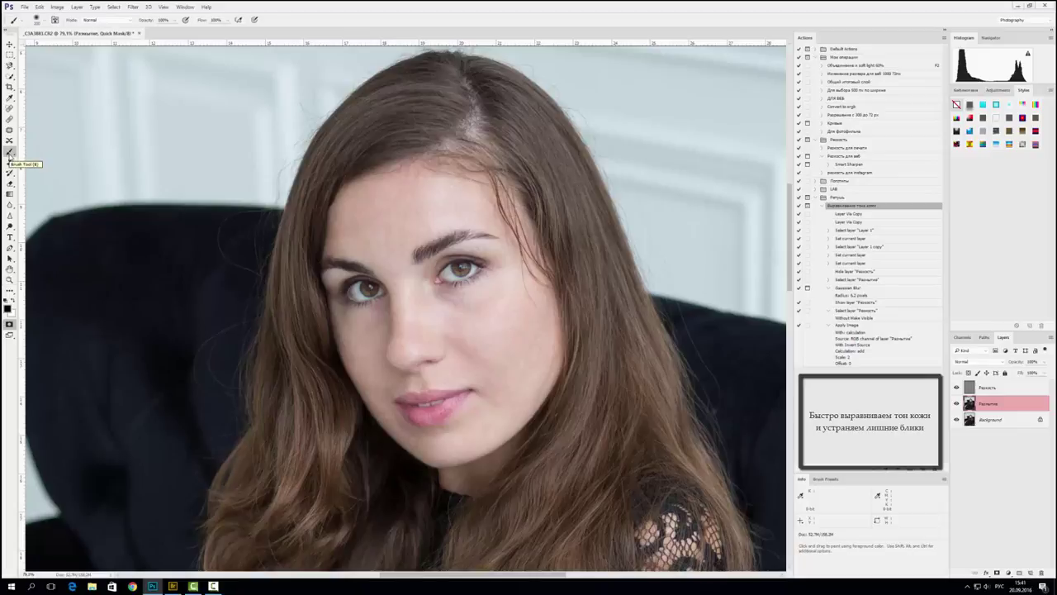
pyautogui.moveTo(425, 195)
pyautogui.mouseDown()
pyautogui.moveTo(463, 204)
pyautogui.moveTo(431, 219)
pyautogui.moveTo(426, 200)
pyautogui.moveTo(384, 199)
pyautogui.moveTo(351, 215)
pyautogui.moveTo(362, 200)
pyautogui.moveTo(413, 189)
pyautogui.moveTo(478, 208)
pyautogui.moveTo(351, 245)
pyautogui.moveTo(395, 263)
pyautogui.moveTo(376, 215)
pyautogui.moveTo(451, 223)
pyautogui.moveTo(477, 213)
pyautogui.mouseUp()
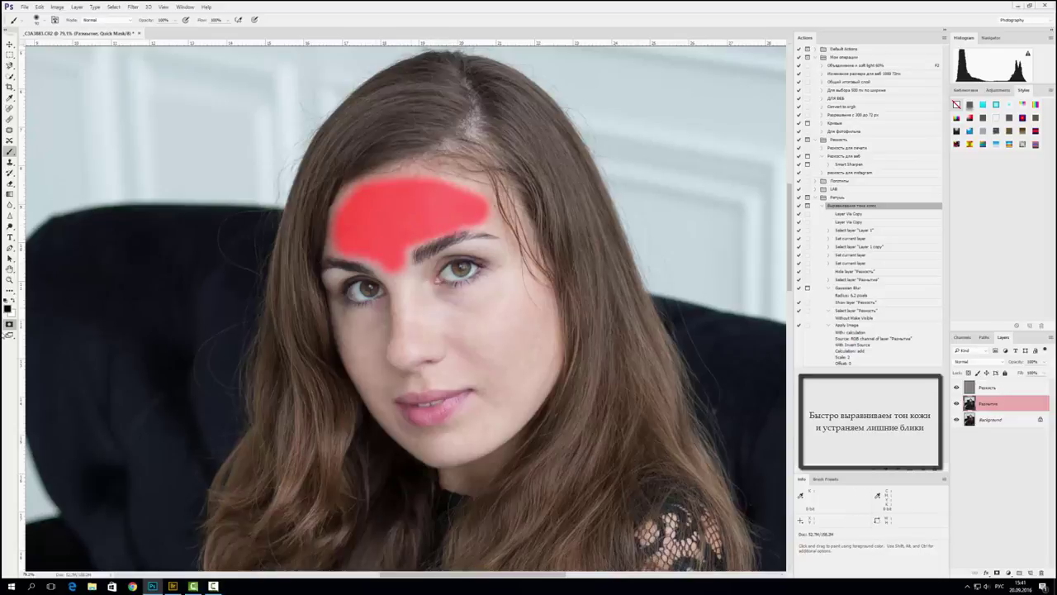
pyautogui.press('q')
pyautogui.click(133, 7)
pyautogui.moveTo(181, 105)
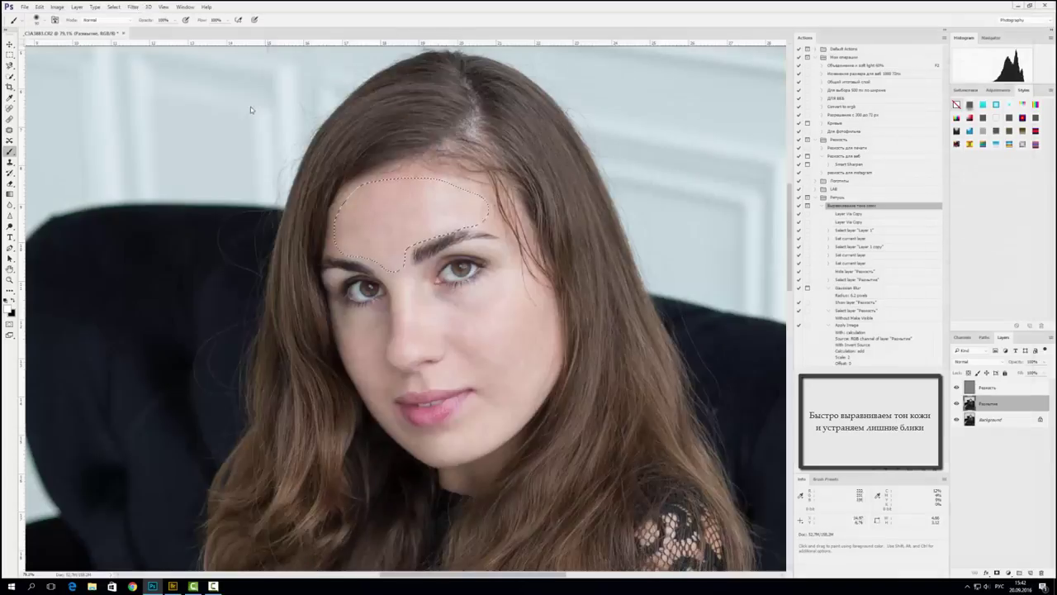
pyautogui.click(132, 6)
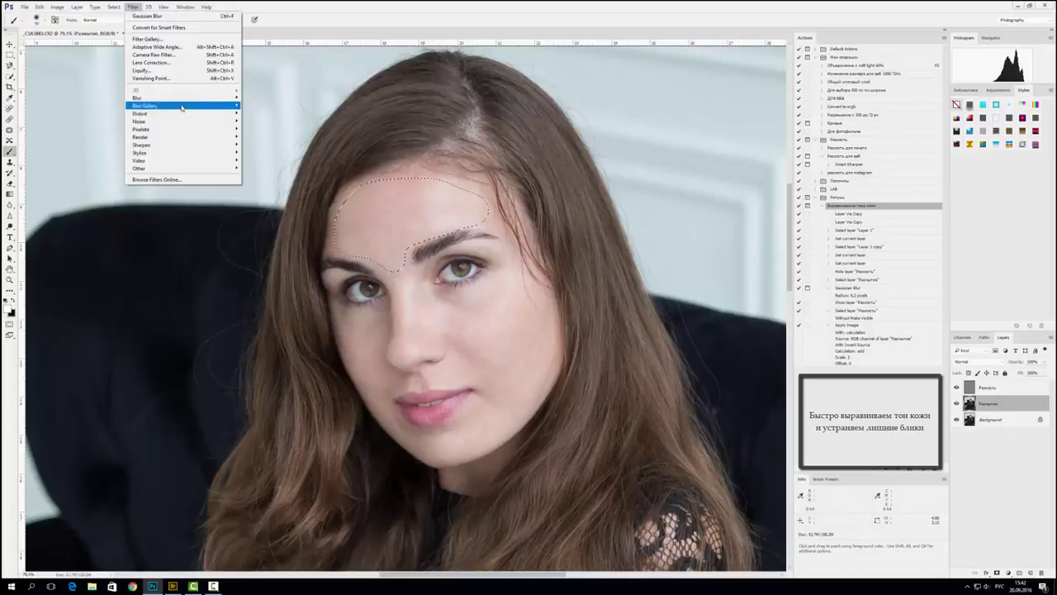
pyautogui.click(264, 130)
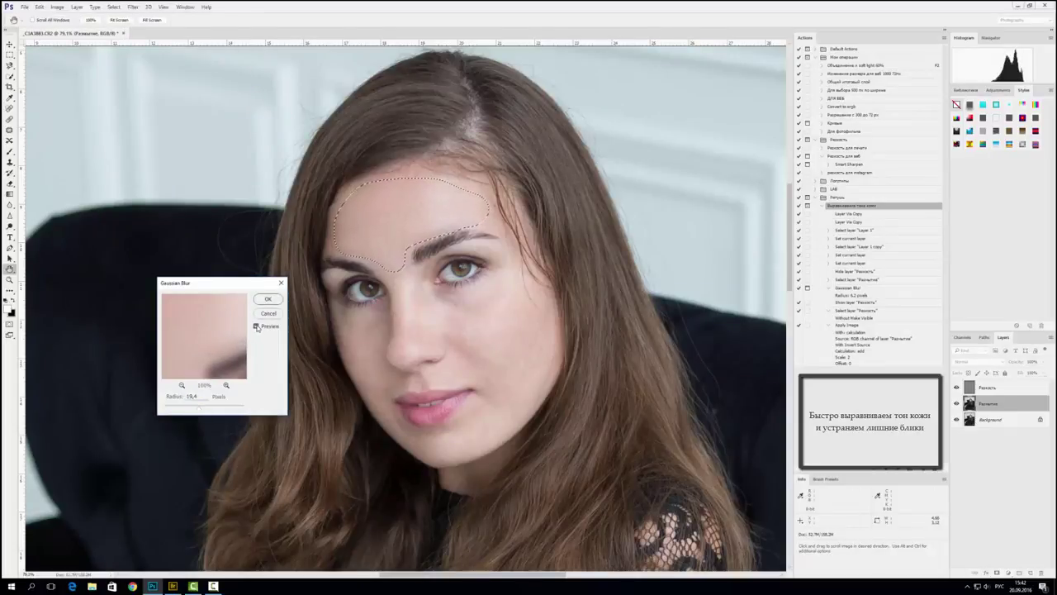
pyautogui.click(267, 299)
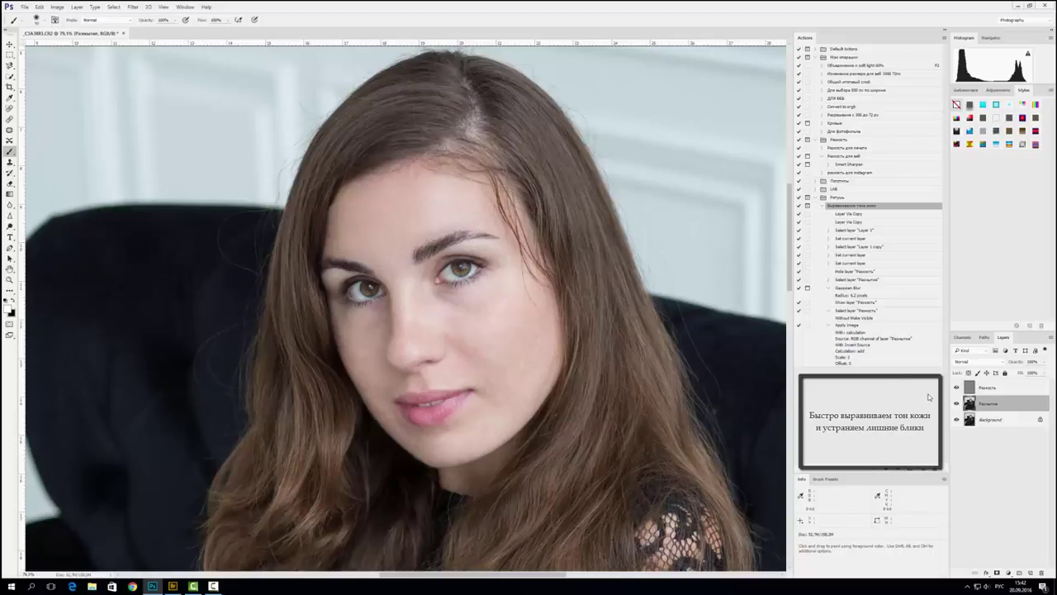
# - Select the larger cheek below the eye with a Quick Mask, apply a 19.4-pixel Gaussian Blur, and deselect
pyautogui.press('q')
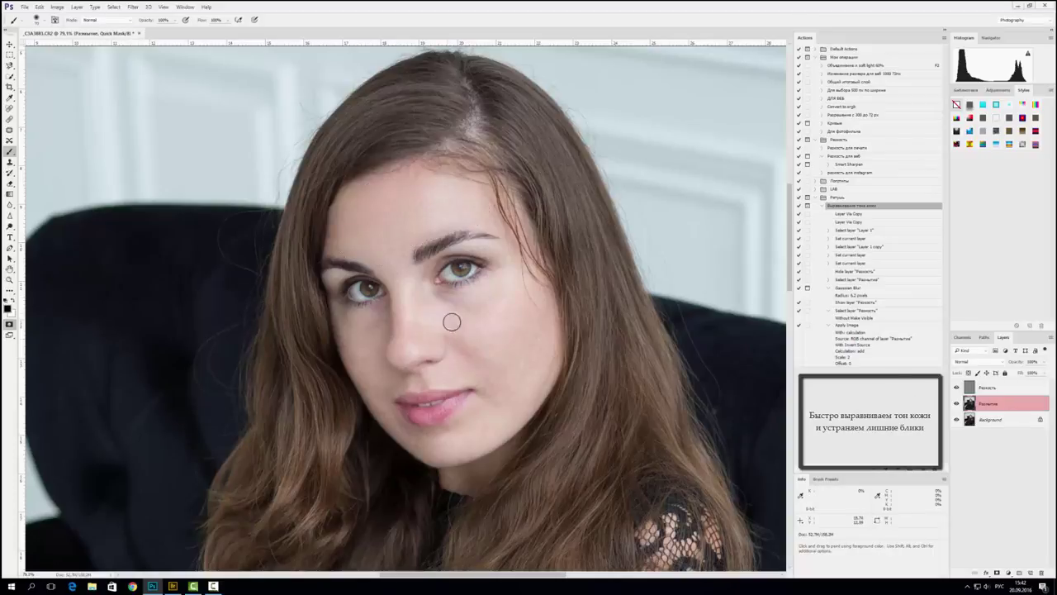
pyautogui.moveTo(444, 302)
pyautogui.mouseDown()
pyautogui.moveTo(505, 279)
pyautogui.moveTo(461, 312)
pyautogui.moveTo(457, 303)
pyautogui.moveTo(500, 298)
pyautogui.moveTo(451, 320)
pyautogui.moveTo(520, 286)
pyautogui.moveTo(501, 311)
pyautogui.moveTo(469, 325)
pyautogui.moveTo(445, 307)
pyautogui.moveTo(453, 299)
pyautogui.moveTo(478, 332)
pyautogui.moveTo(517, 301)
pyautogui.moveTo(509, 349)
pyautogui.moveTo(480, 343)
pyautogui.moveTo(491, 348)
pyautogui.moveTo(516, 323)
pyautogui.moveTo(520, 359)
pyautogui.moveTo(471, 343)
pyautogui.moveTo(442, 314)
pyautogui.mouseUp()
pyautogui.click(11, 320)
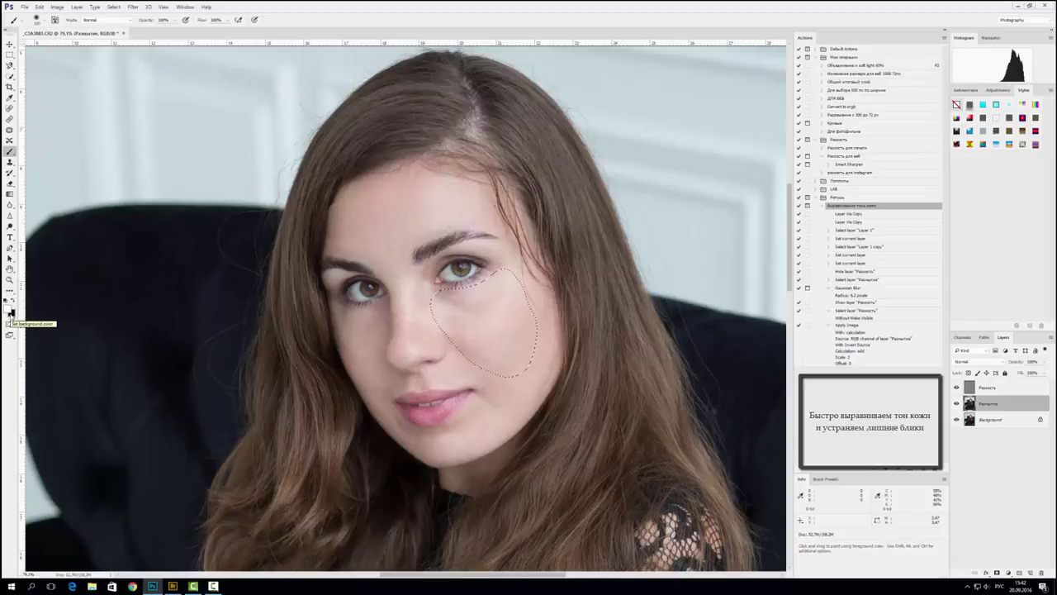
pyautogui.click(132, 7)
pyautogui.moveTo(182, 100)
pyautogui.click(258, 130)
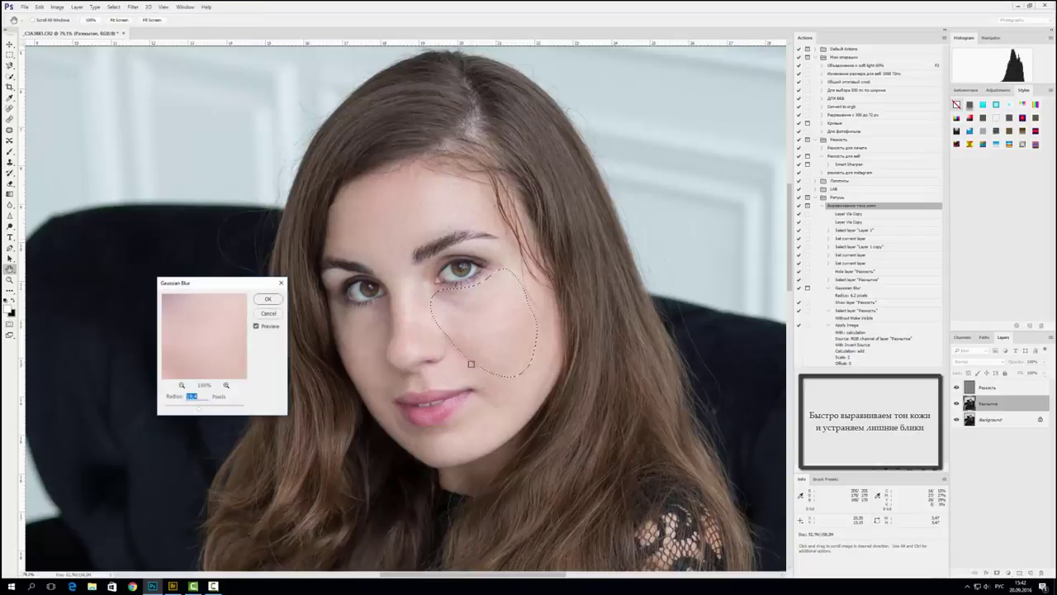
pyautogui.click(268, 298)
pyautogui.hotkey('ctrl', 'd')
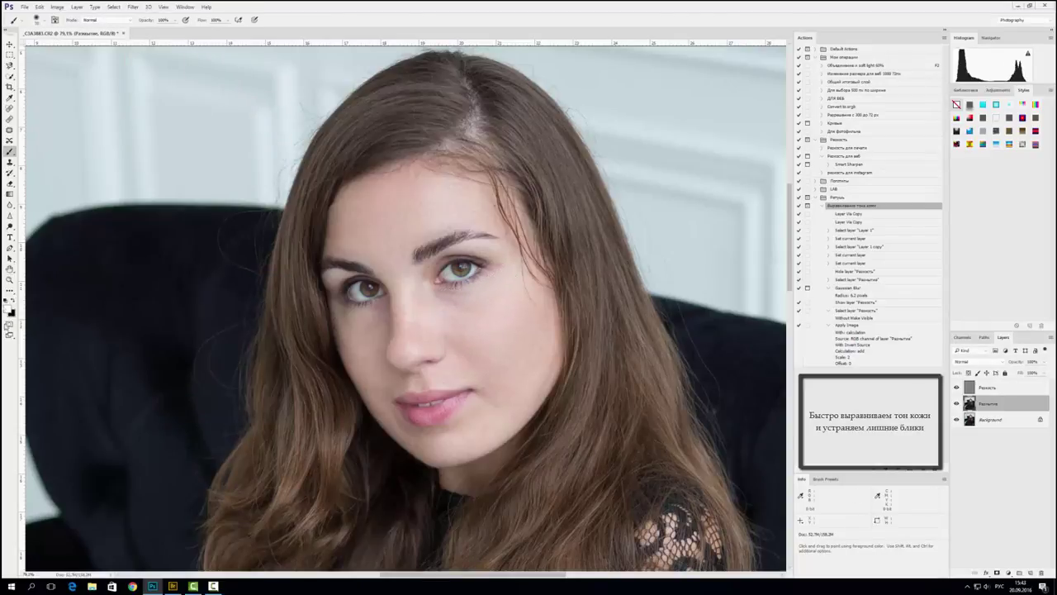
# - Mask the narrower cheek on the far side of the nose, smooth it with Gaussian Blur, and deselect
pyautogui.press('q')
pyautogui.moveTo(346, 322)
pyautogui.mouseDown()
pyautogui.moveTo(378, 314)
pyautogui.moveTo(363, 349)
pyautogui.moveTo(349, 327)
pyautogui.moveTo(370, 360)
pyautogui.mouseUp()
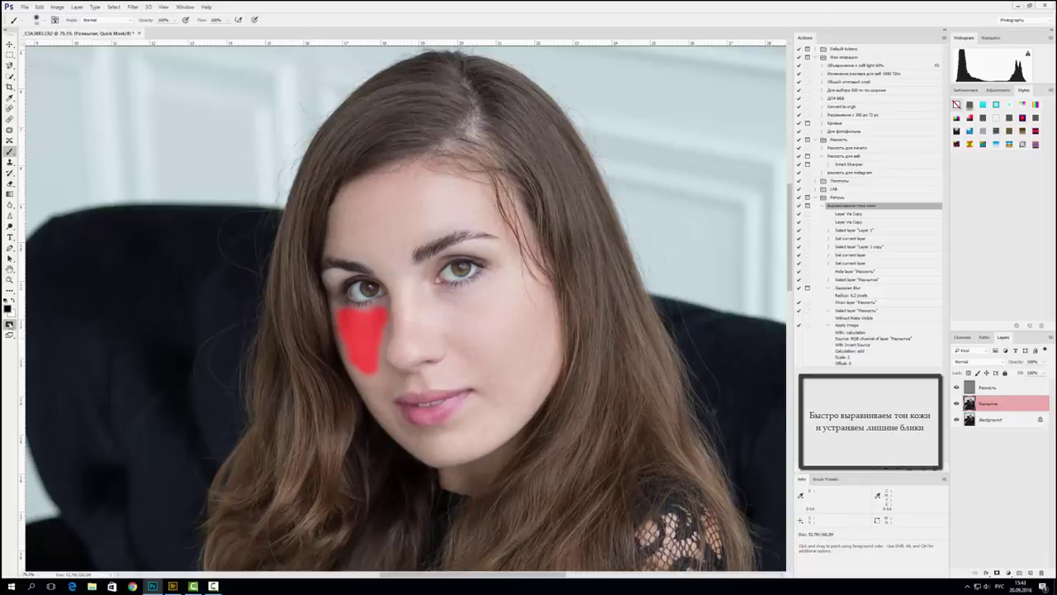
pyautogui.press('q')
pyautogui.click(133, 7)
pyautogui.moveTo(141, 98)
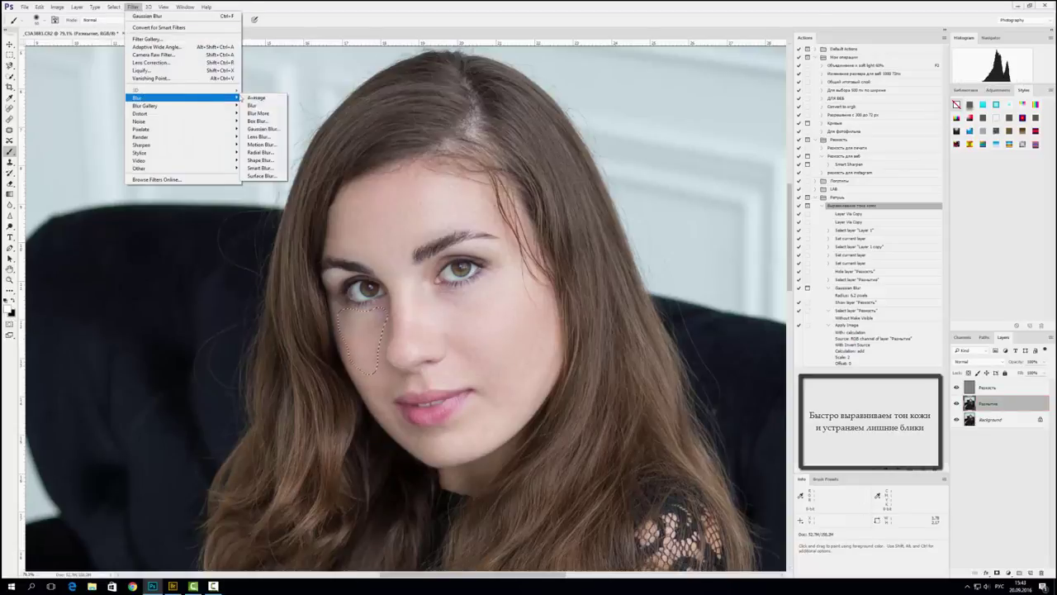
pyautogui.click(261, 128)
pyautogui.click(267, 299)
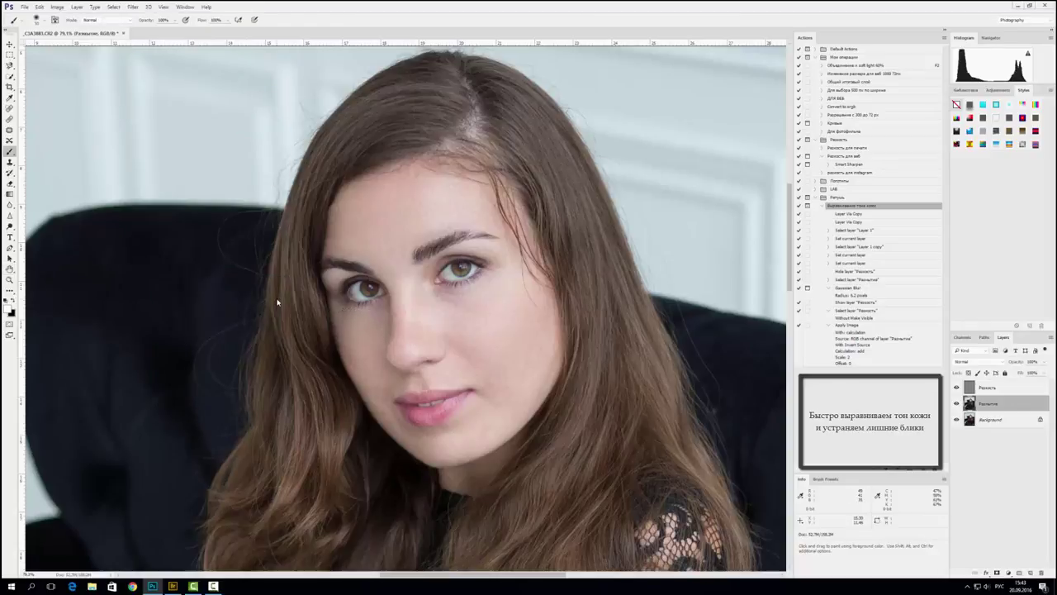
pyautogui.hotkey('ctrl', 'd')
# - Mask the chin below the lips, even out its tone with Gaussian Blur, and clear the selection
pyautogui.press('q')
pyautogui.moveTo(453, 433)
pyautogui.mouseDown()
pyautogui.moveTo(421, 443)
pyautogui.moveTo(474, 442)
pyautogui.moveTo(475, 422)
pyautogui.moveTo(436, 451)
pyautogui.moveTo(420, 442)
pyautogui.moveTo(471, 419)
pyautogui.mouseUp()
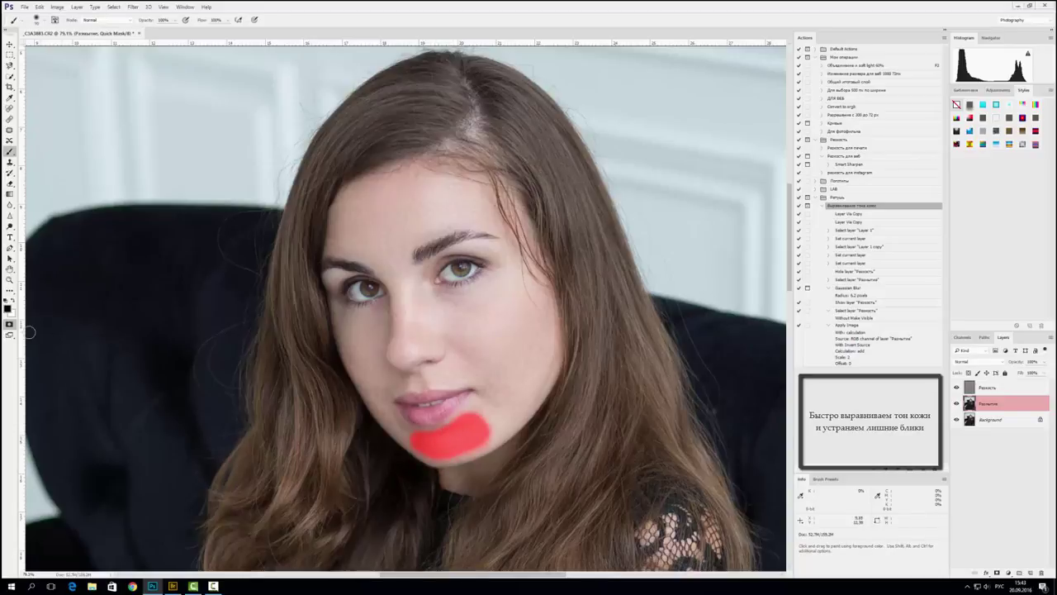
pyautogui.press('q')
pyautogui.click(135, 7)
pyautogui.moveTo(165, 97)
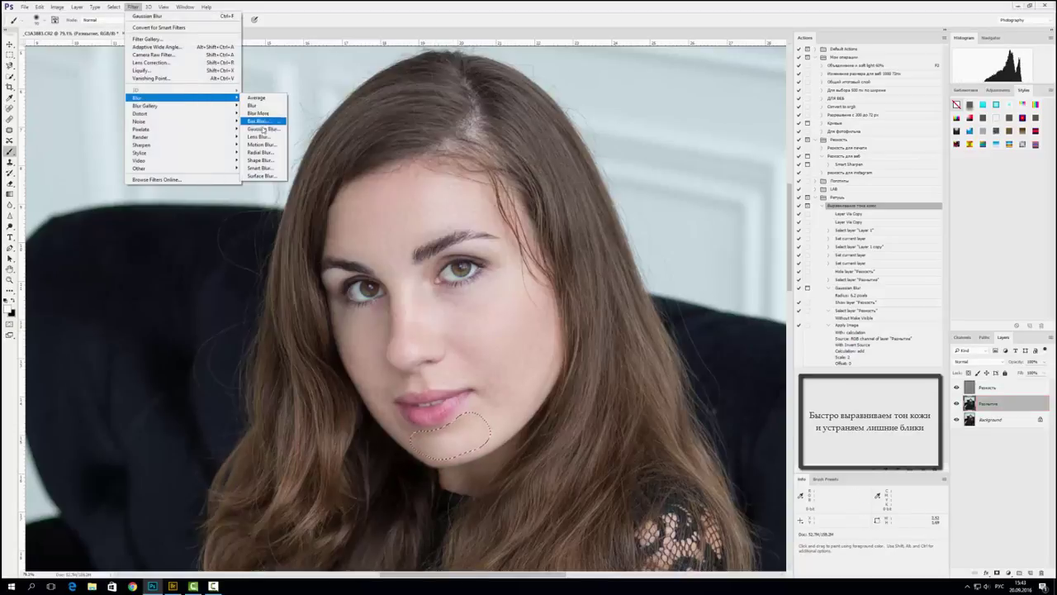
pyautogui.click(263, 128)
pyautogui.click(267, 299)
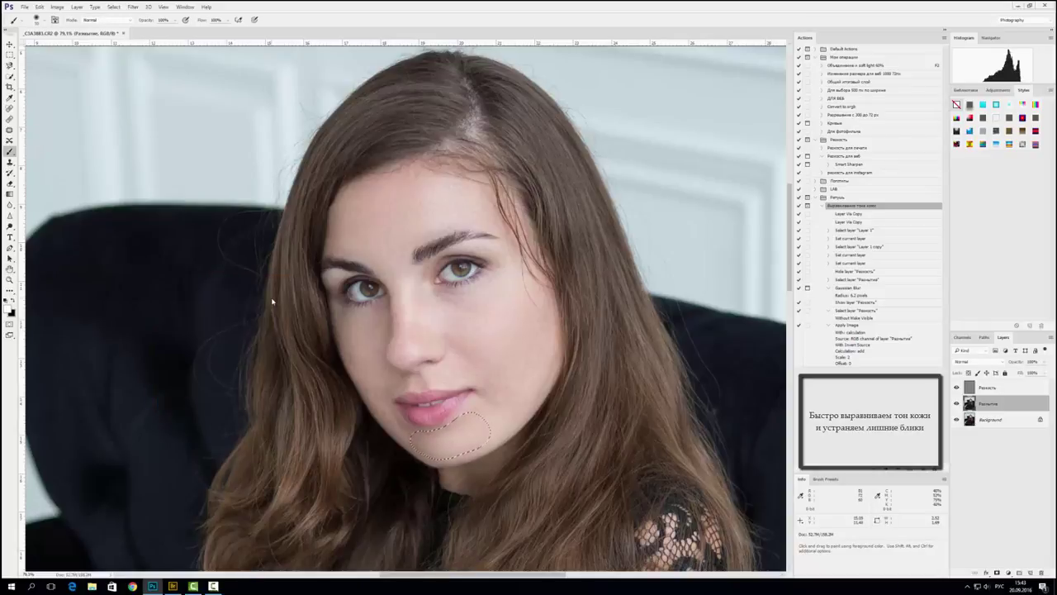
pyautogui.hotkey('ctrl', 'd')
# - Mask the bridge and tip of the nose, soften the highlight with a 13.9-pixel Gaussian Blur, and deselect
pyautogui.press('q')
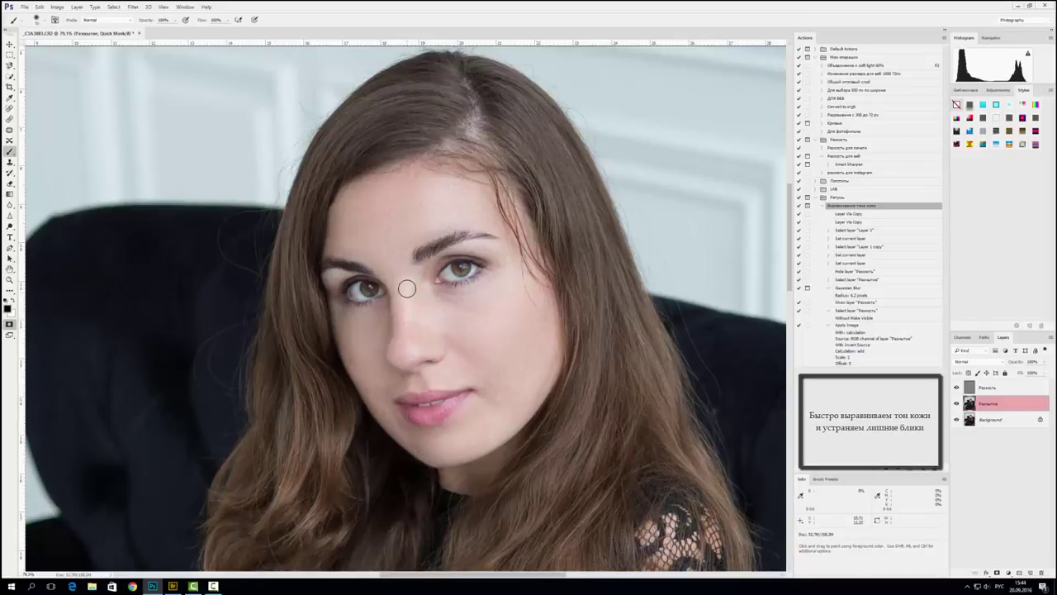
pyautogui.moveTo(408, 280); pyautogui.dragTo(409, 351)
pyautogui.click(9, 323)
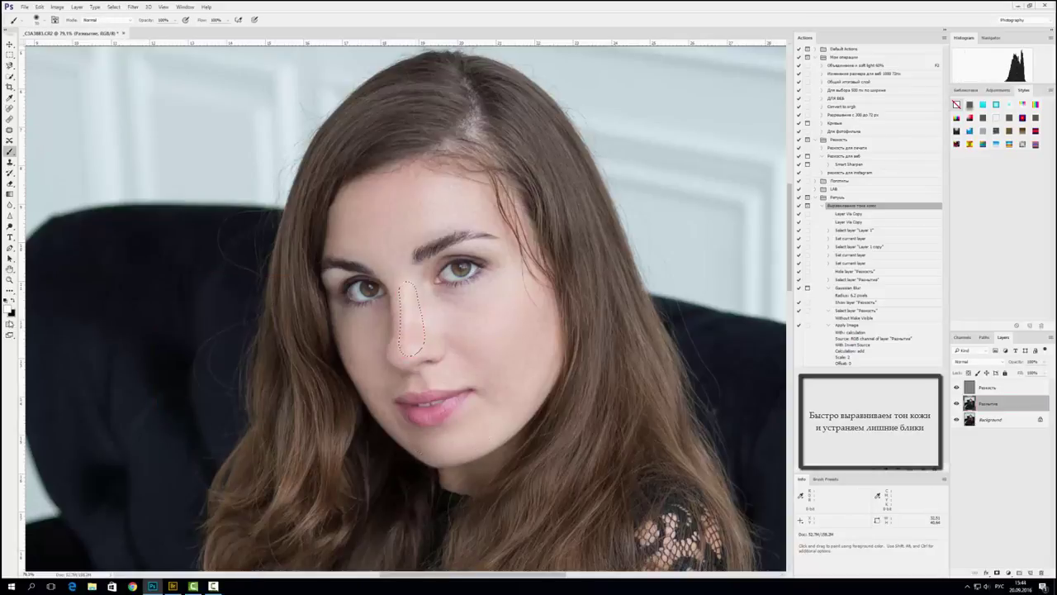
pyautogui.click(132, 7)
pyautogui.moveTo(137, 98)
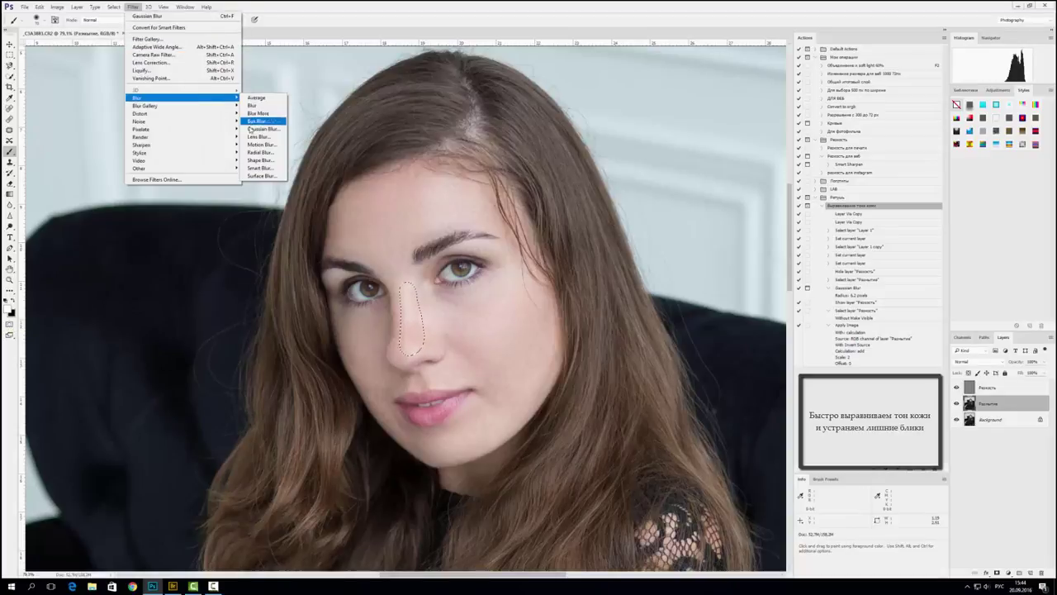
pyautogui.click(258, 130)
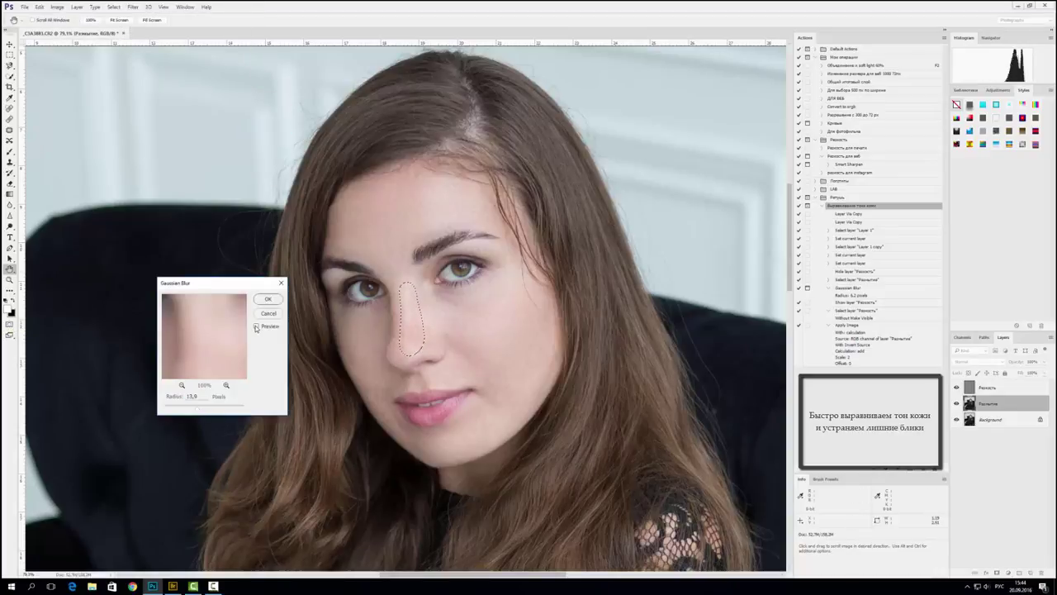
pyautogui.press('Return')
pyautogui.hotkey('ctrl', 'd')
# - Stamp all visible layers into a new merged layer above the Резкость layer
pyautogui.click(995, 389)
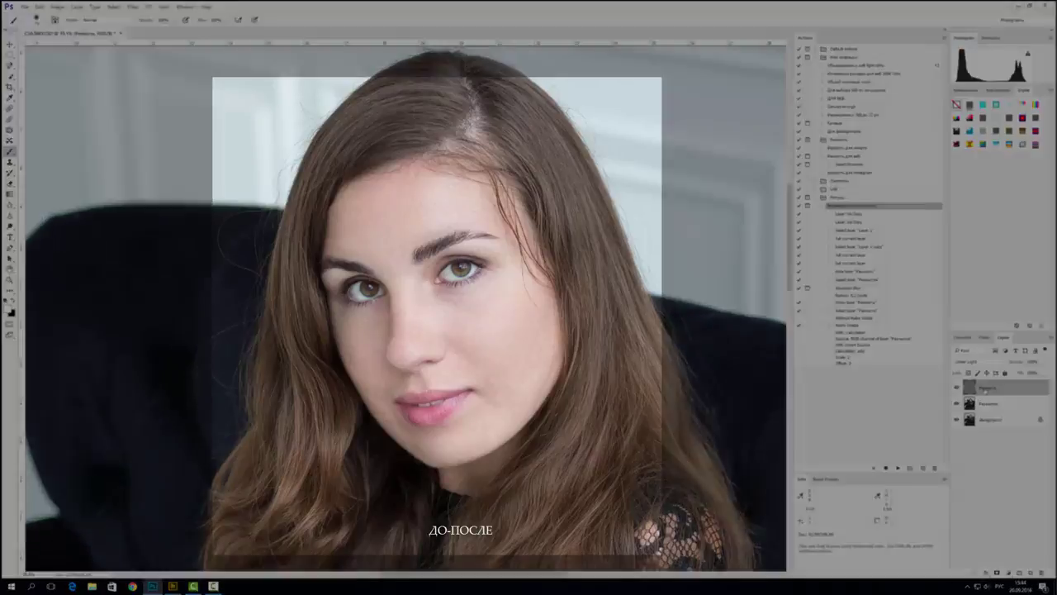
pyautogui.hotkey('ctrl', 'shift', 'alt', 'e')
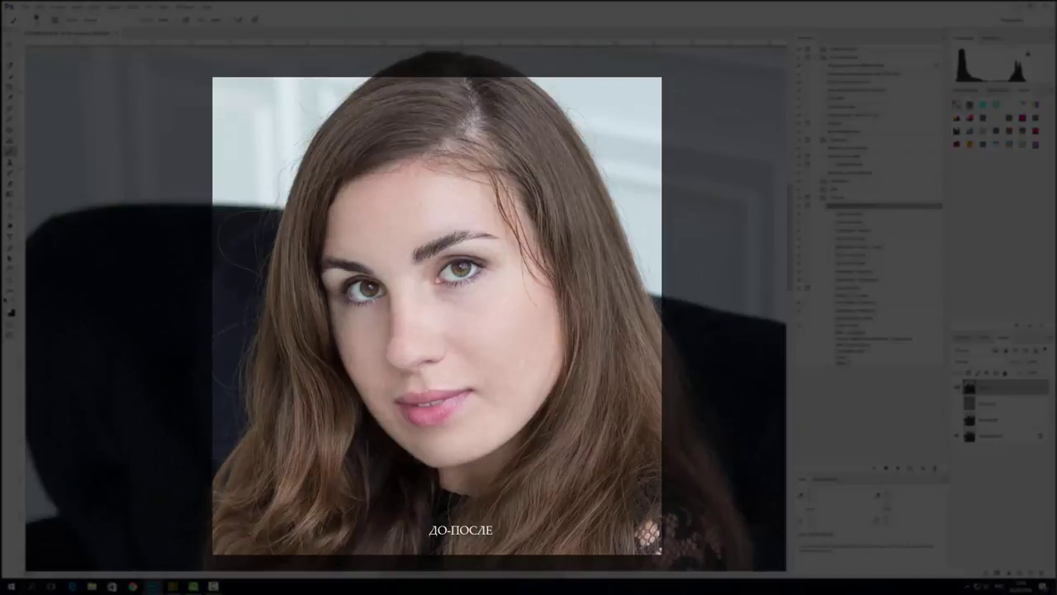
# - Make the Резкость layer visible and add a Curves adjustment layer above Layer 1
pyautogui.press('z')
pyautogui.hotkey('ctrl', '0')
pyautogui.click(956, 403)
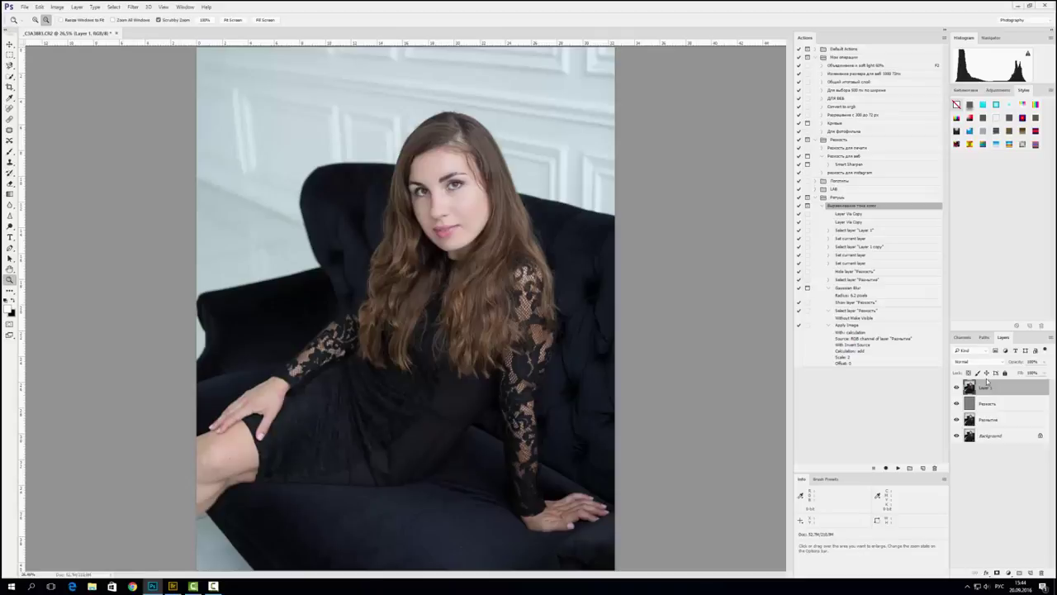
pyautogui.click(1007, 572)
pyautogui.click(995, 446)
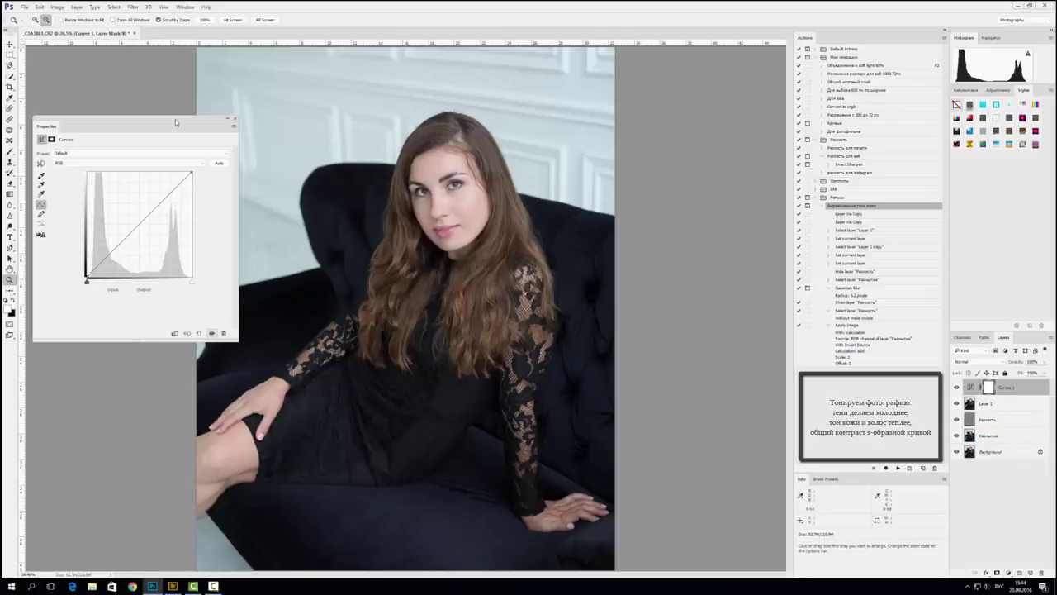
pyautogui.moveTo(175, 123); pyautogui.dragTo(721, 238)
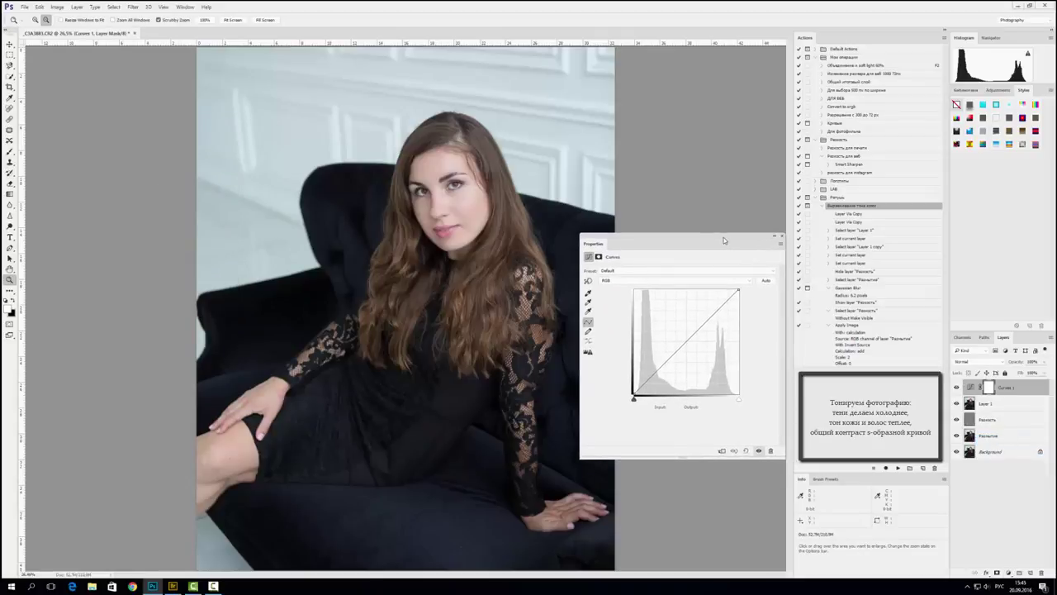
# - In the Blue channel of the curve, lift the black point to cool the shadows and set a point sampled from the hair
pyautogui.click(631, 281)
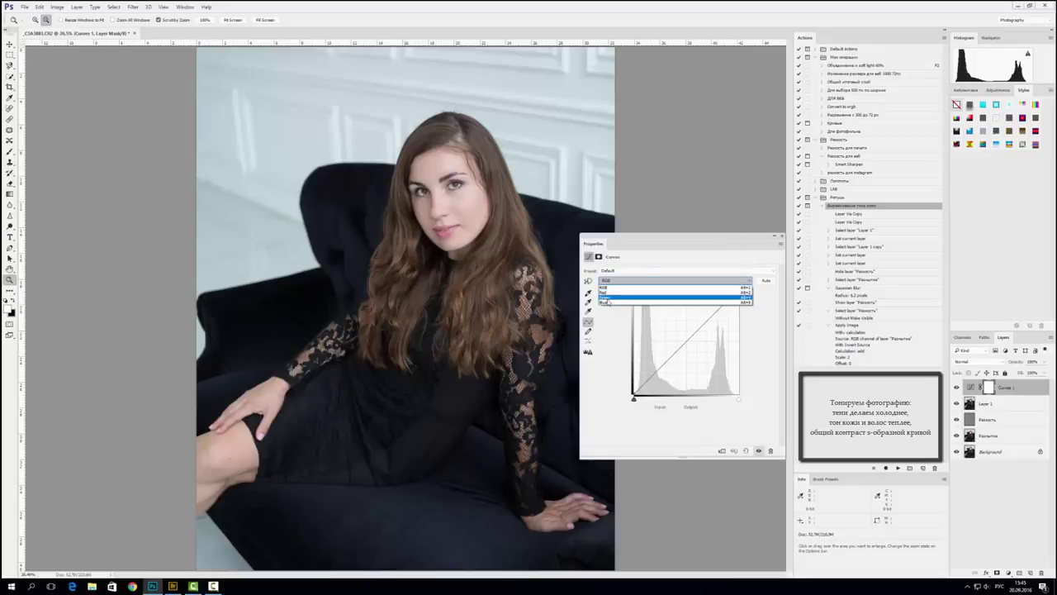
pyautogui.click(626, 302)
pyautogui.moveTo(633, 395); pyautogui.dragTo(631, 386)
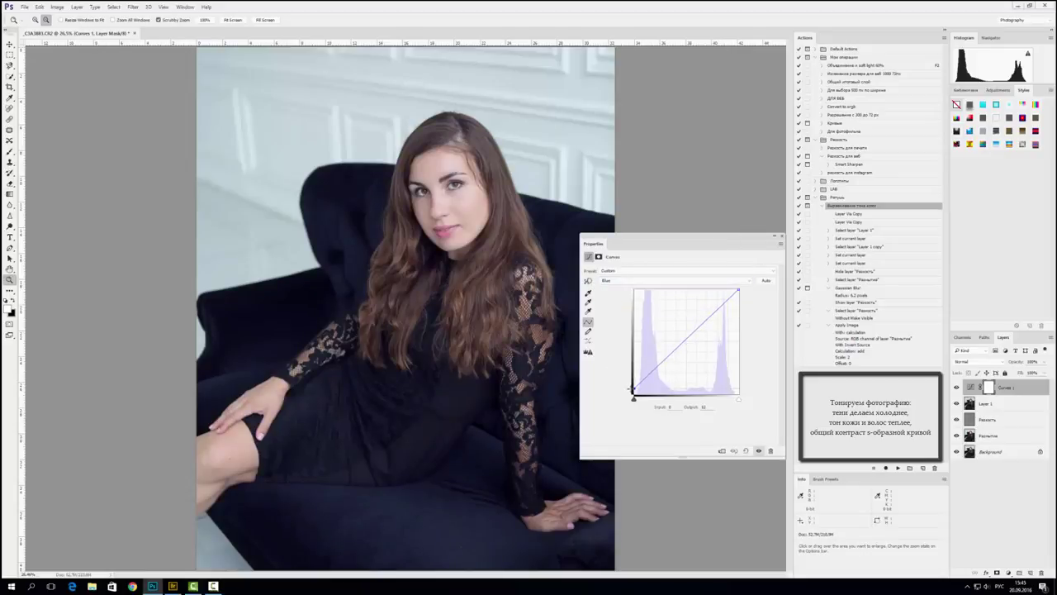
pyautogui.click(588, 281)
pyautogui.click(494, 245)
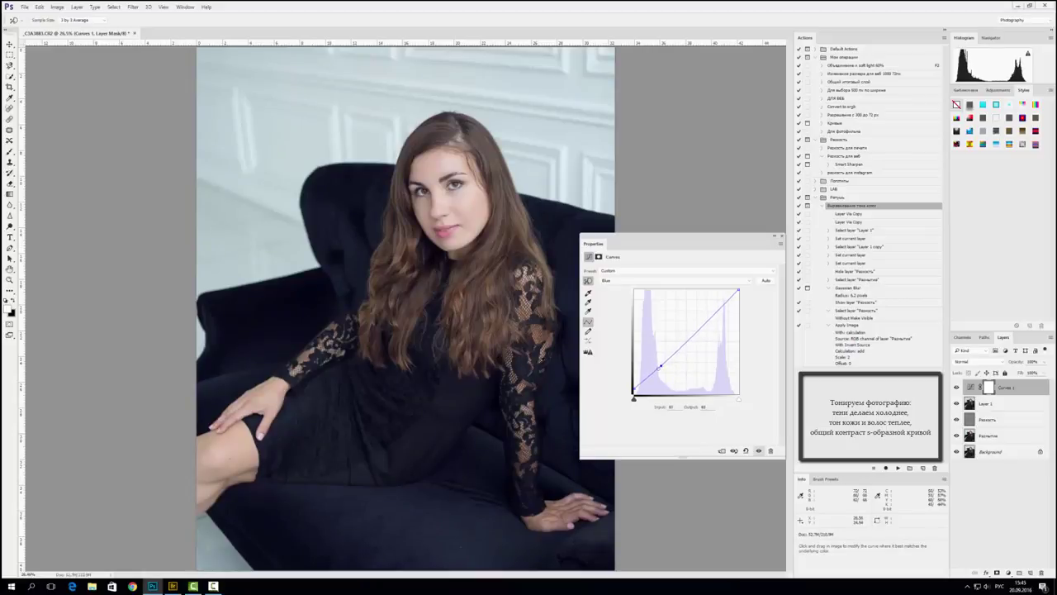
# - Shape the RGB curve for contrast by lifting the hair midtones, lowering the white point, anchoring the cheek tone and holding down the shadows
pyautogui.click(609, 280)
pyautogui.click(608, 288)
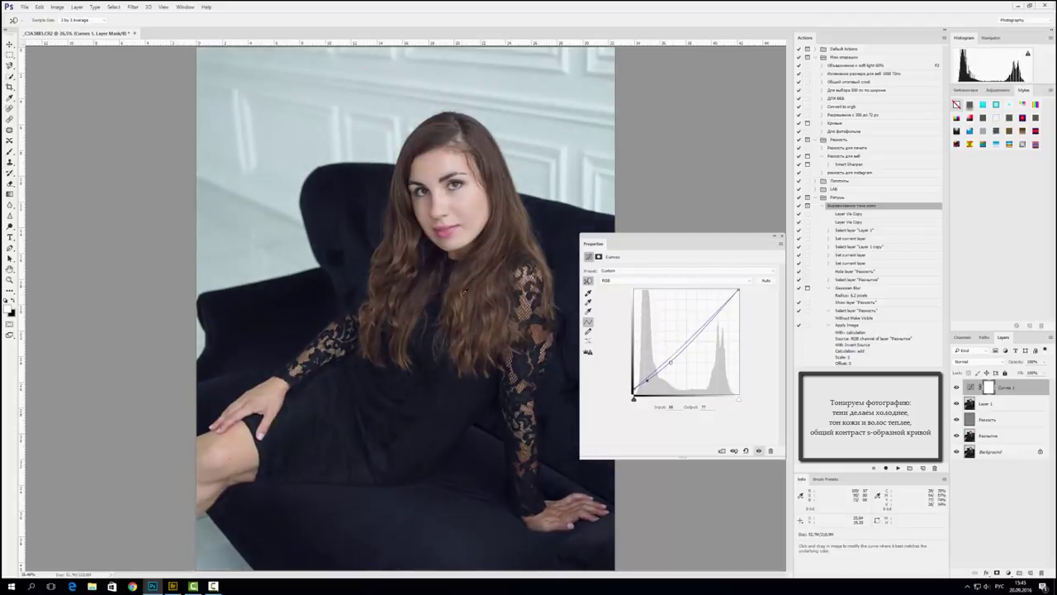
pyautogui.moveTo(465, 291); pyautogui.dragTo(465, 276)
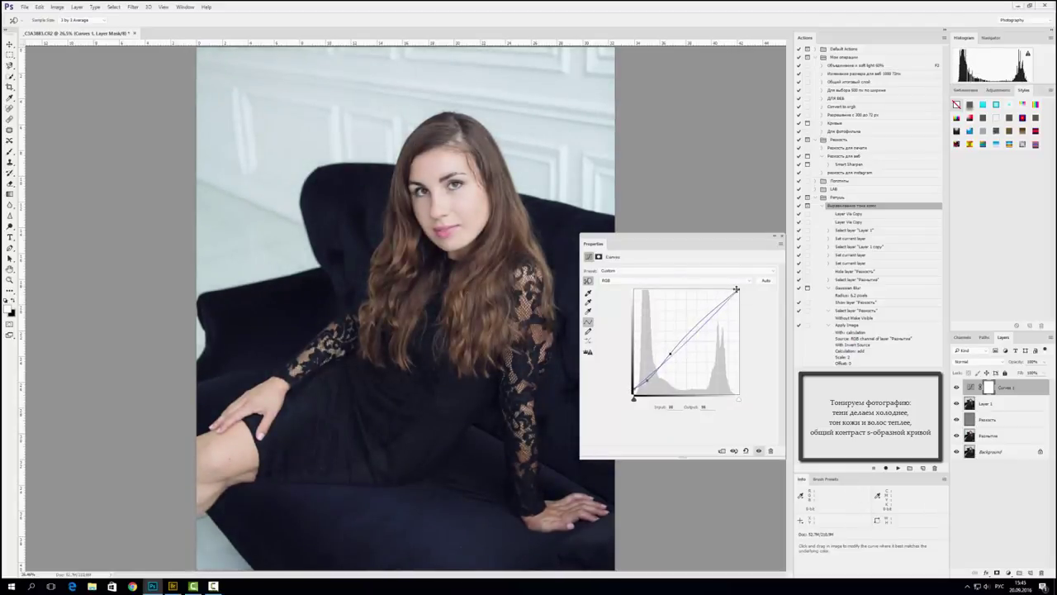
pyautogui.moveTo(736, 289); pyautogui.dragTo(739, 291)
pyautogui.click(468, 206)
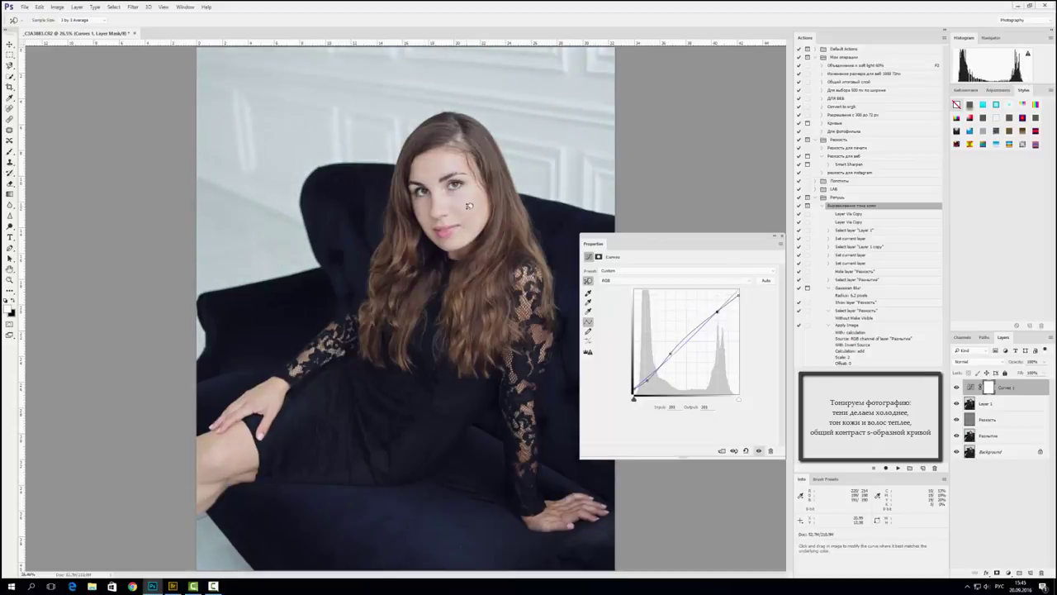
pyautogui.moveTo(670, 353); pyautogui.dragTo(648, 385)
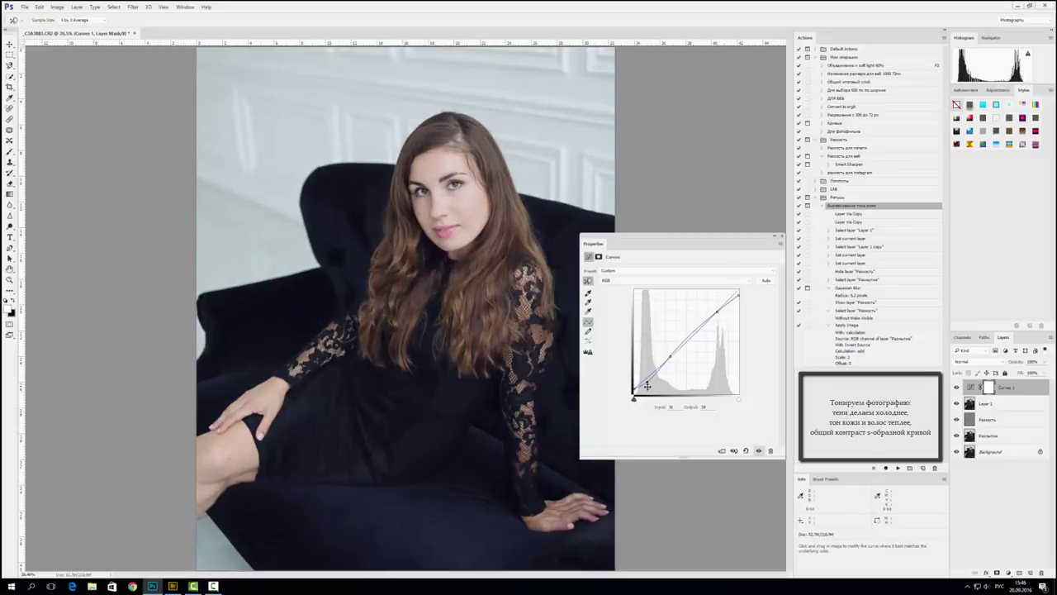
pyautogui.hotkey('ctrl', '-')
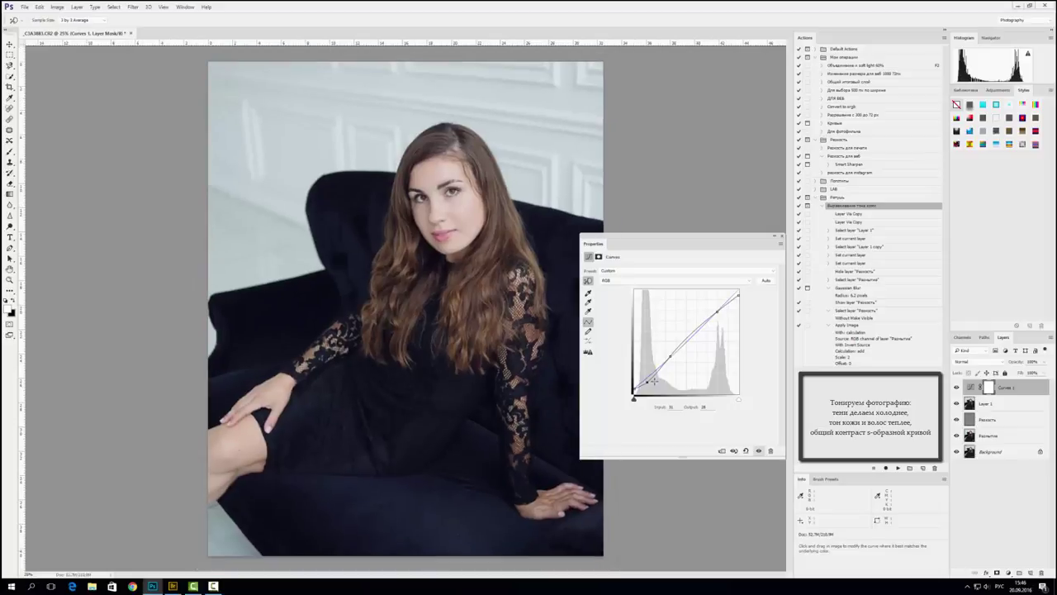
# - Refine the Blue curve by lowering its black point slightly and readjusting the hair tone point
pyautogui.click(648, 281)
pyautogui.click(648, 305)
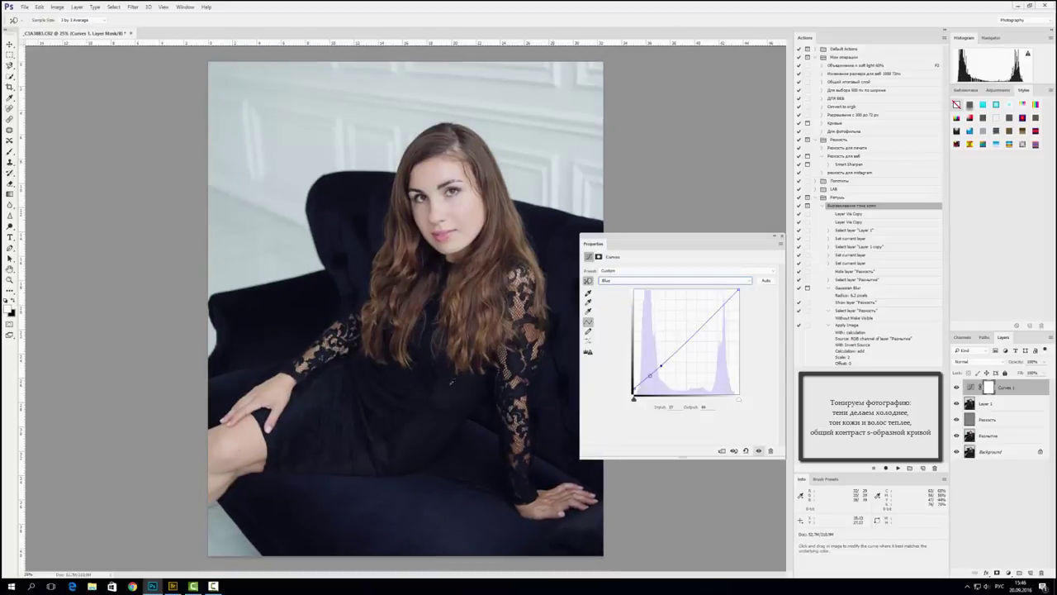
pyautogui.moveTo(632, 385); pyautogui.dragTo(633, 388)
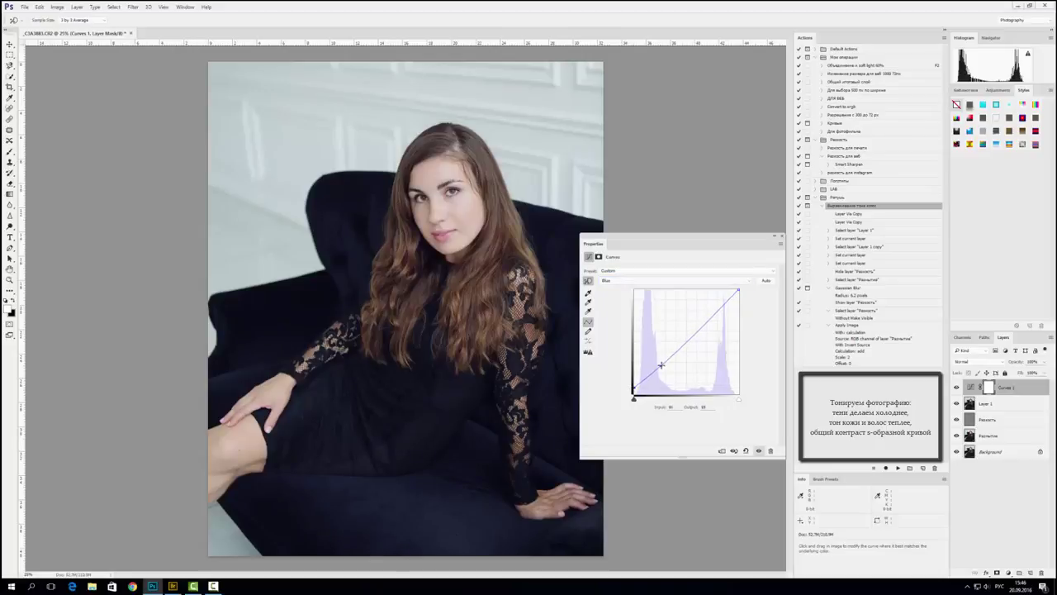
pyautogui.click(660, 365)
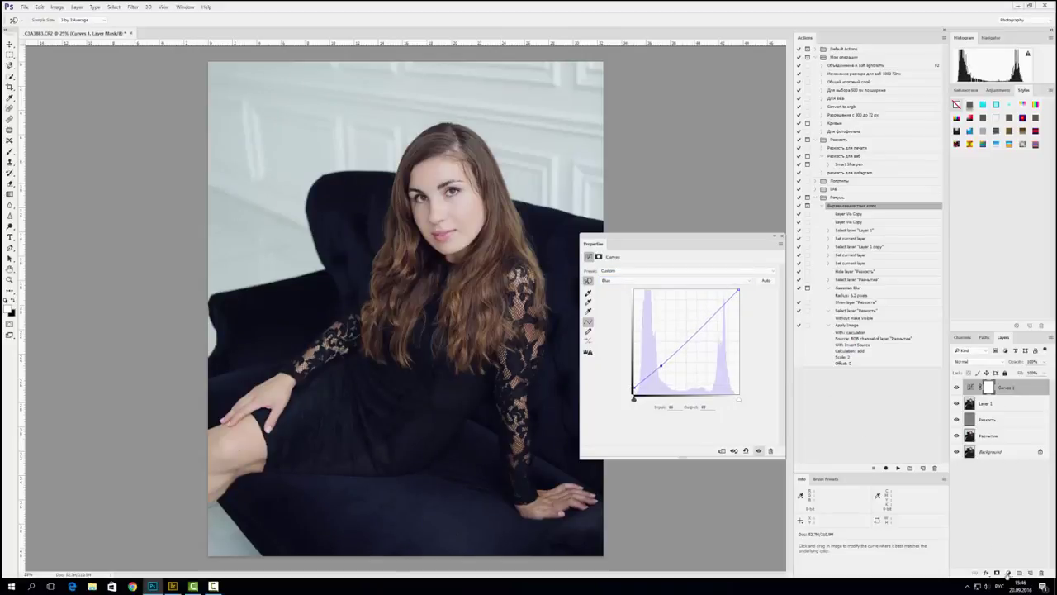
# - Add a Selective Color adjustment layer and, for Reds, reduce cyan to about -35 and raise black to +5
pyautogui.click(1007, 573)
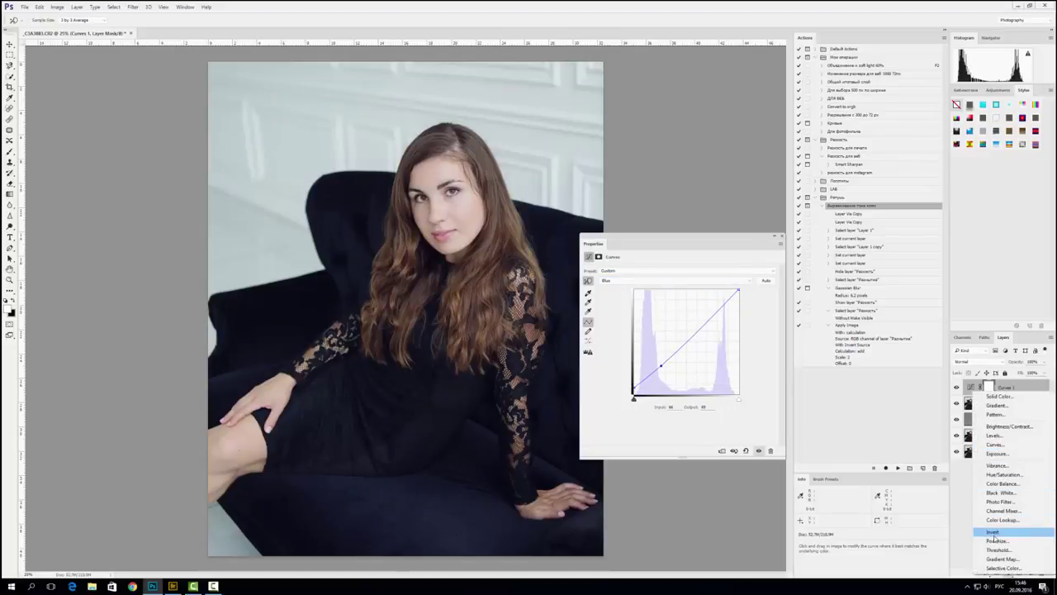
pyautogui.click(1004, 568)
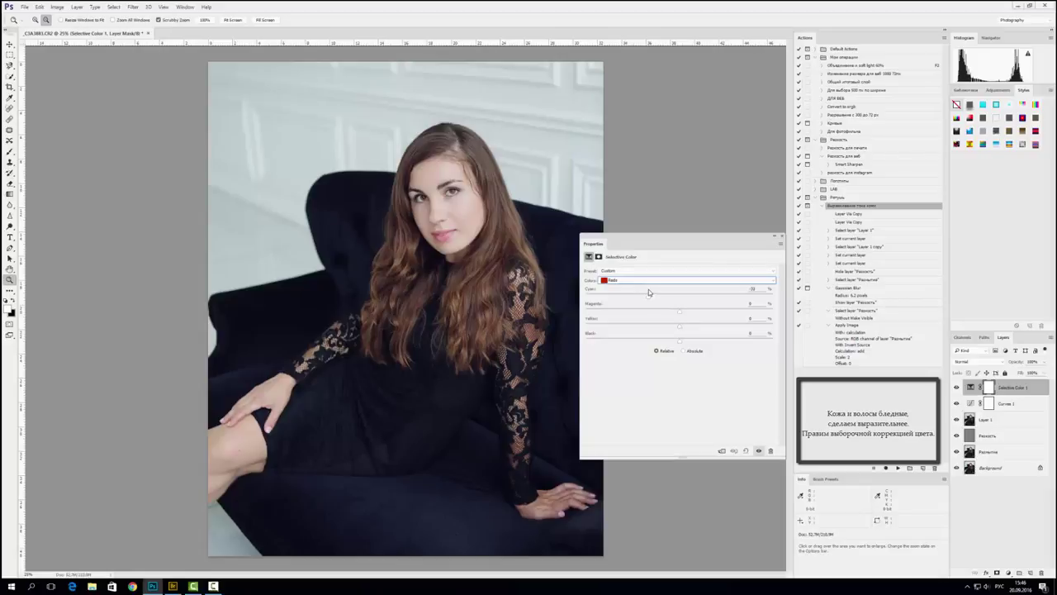
pyautogui.moveTo(648, 289); pyautogui.dragTo(646, 292)
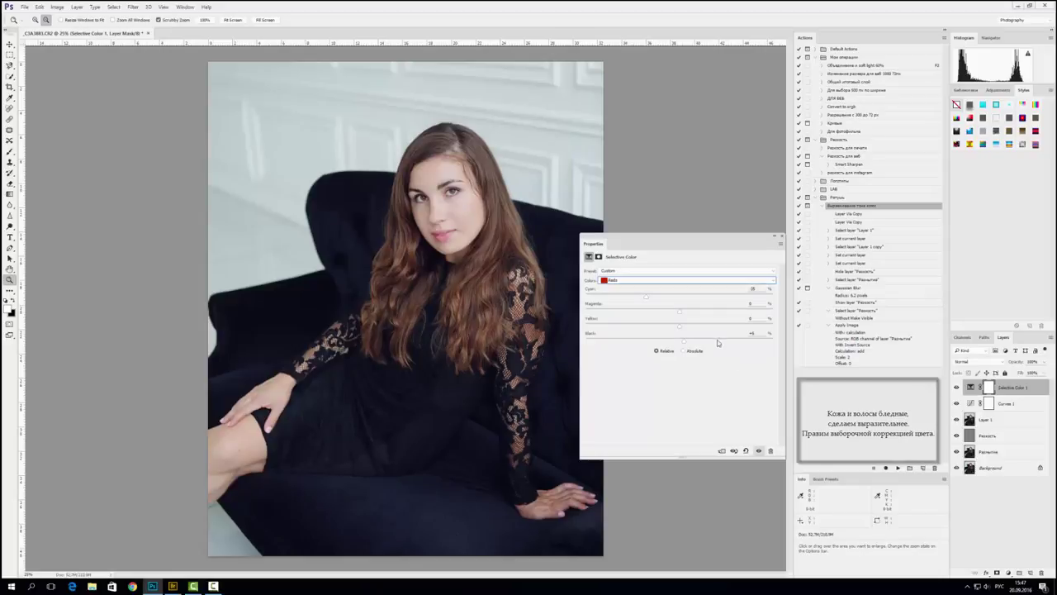
# - On Layer 1, remove the visible capillaries in the eyes with a small Spot Healing Brush
pyautogui.click(1004, 419)
pyautogui.moveTo(448, 173); pyautogui.dragTo(516, 174)
pyautogui.click(781, 236)
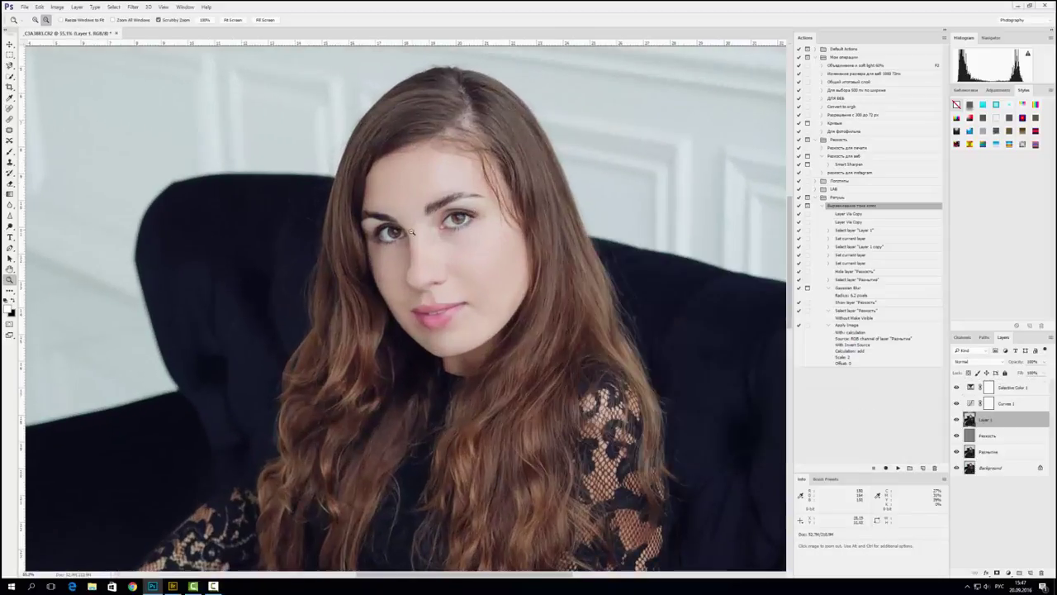
pyautogui.moveTo(412, 230)
pyautogui.mouseDown()
pyautogui.moveTo(436, 251)
pyautogui.moveTo(536, 240)
pyautogui.mouseUp()
pyautogui.press('j')
pyautogui.press('[')
pyautogui.press('[')
pyautogui.press('[')
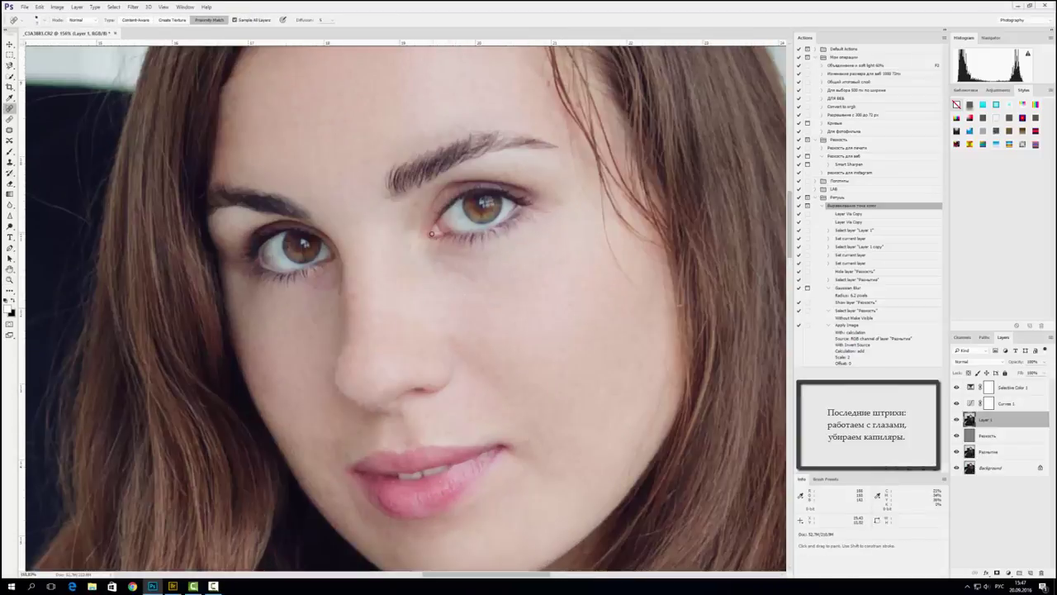
pyautogui.press('[')
pyautogui.moveTo(272, 258); pyautogui.dragTo(271, 252)
# - Heal the remaining veins in the white of the eye with a fine Healing Brush sampled from clean eye white
pyautogui.hotkey('shift', 'j')
pyautogui.press('[')
pyautogui.press('[')
pyautogui.press('[')
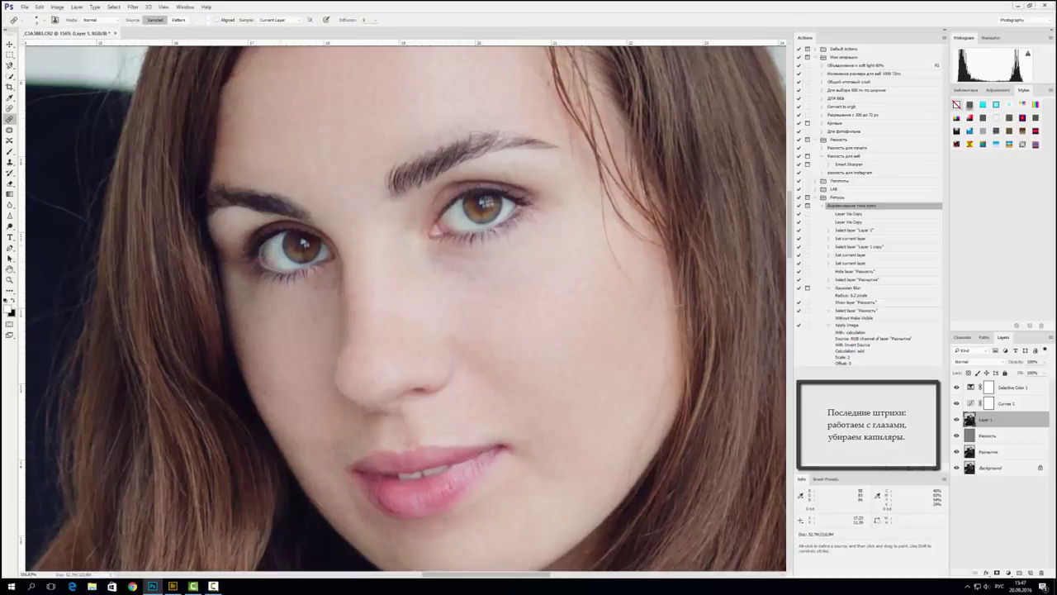
pyautogui.keyDown('alt'); pyautogui.click(276, 255); pyautogui.keyUp('alt')
pyautogui.moveTo(281, 260); pyautogui.dragTo(283, 263)
# - Choose the Dodge tool and create a Soft Light layer filled with neutral 50% gray above Layer 1
pyautogui.hotkey('ctrl', '0')
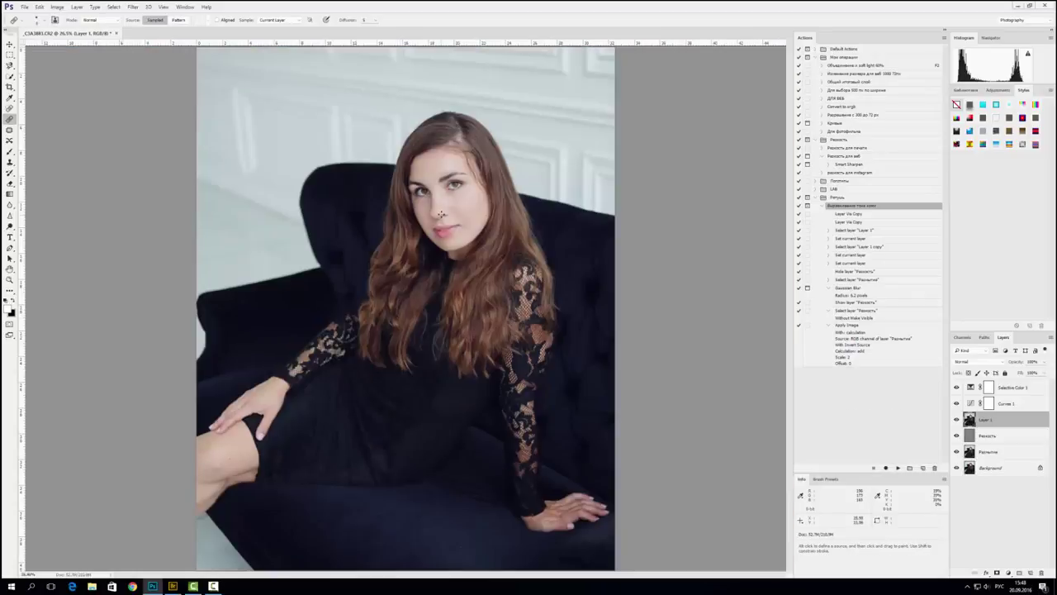
pyautogui.press('z')
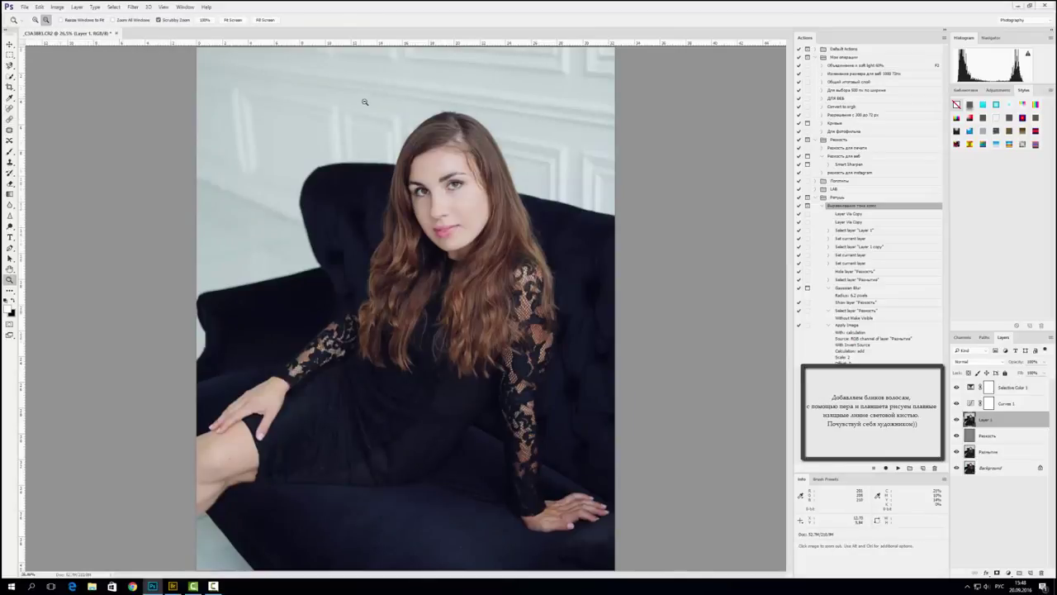
pyautogui.moveTo(366, 101); pyautogui.dragTo(397, 101)
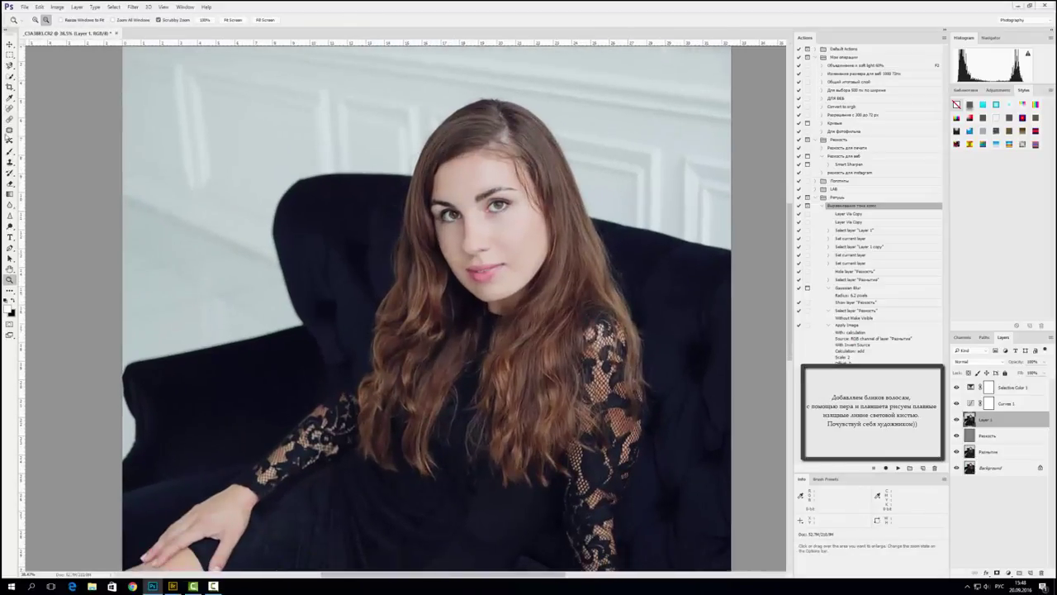
pyautogui.click(10, 151)
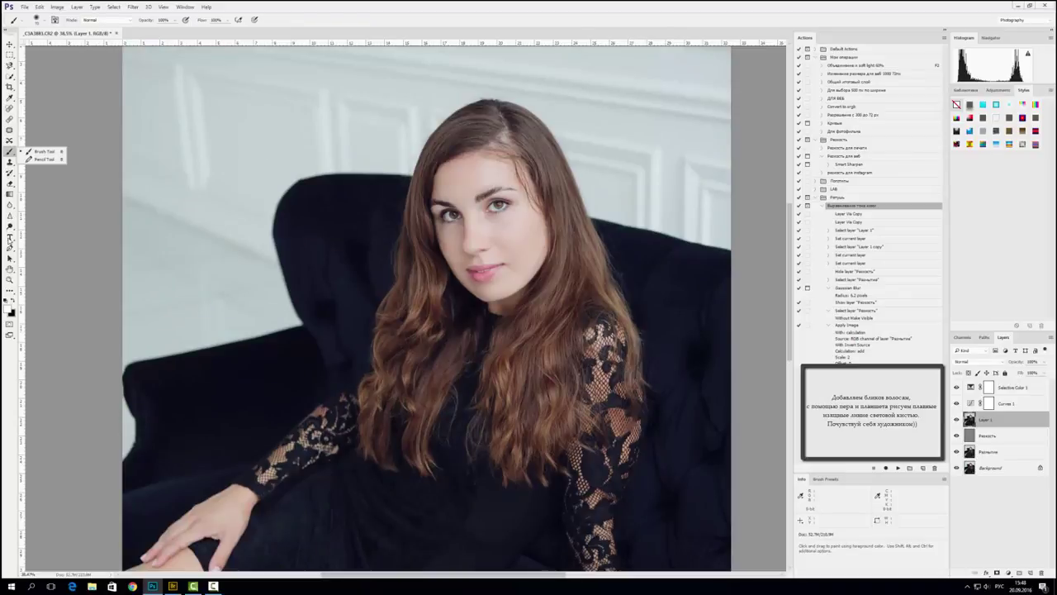
pyautogui.click(35, 255)
pyautogui.click(10, 226)
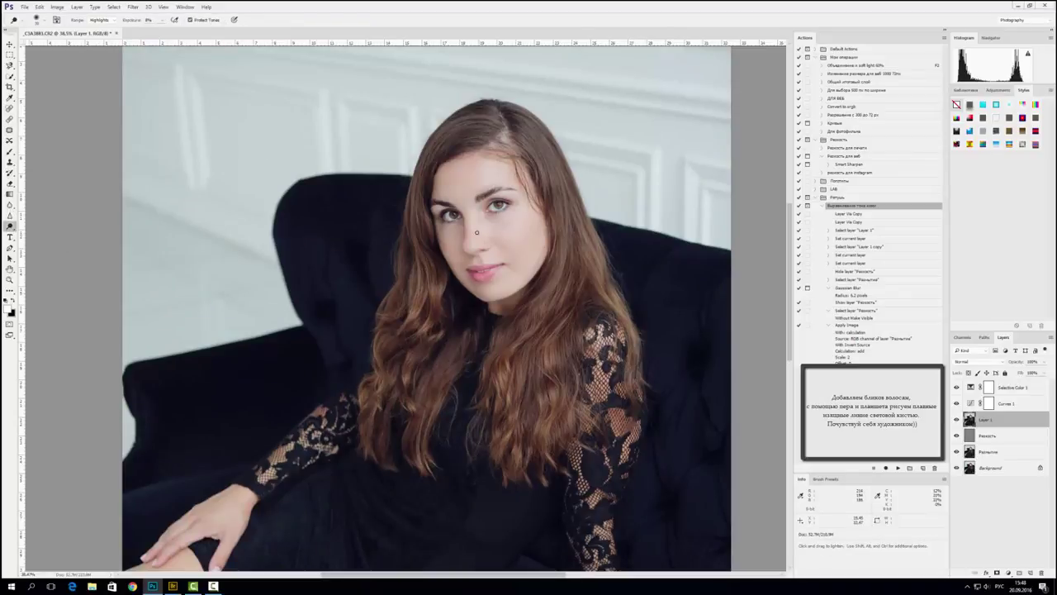
pyautogui.click(77, 6)
pyautogui.moveTo(124, 14)
pyautogui.click(194, 18)
pyautogui.click(496, 219)
pyautogui.click(473, 322)
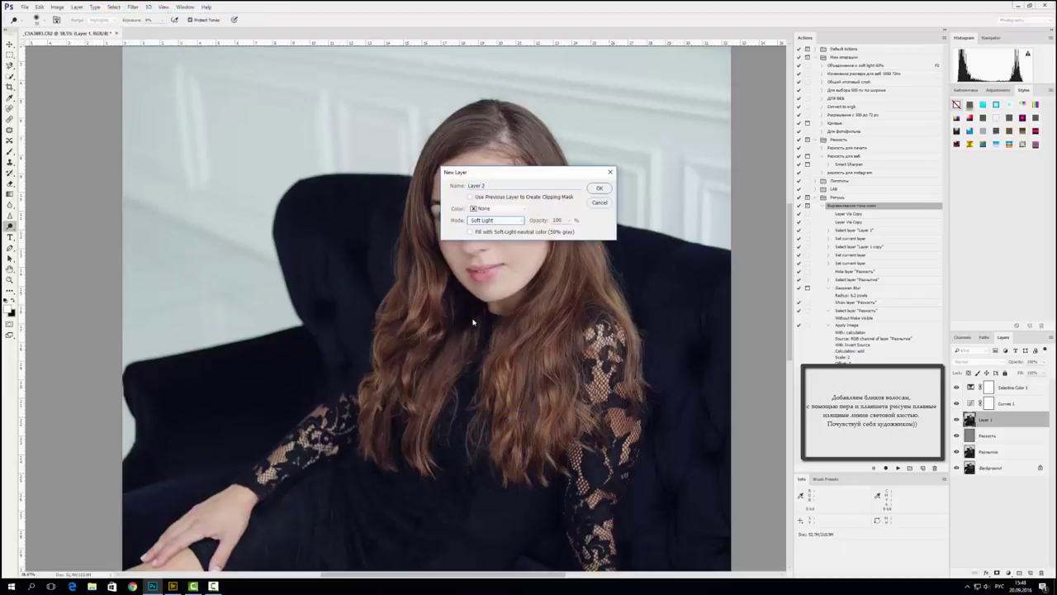
pyautogui.press('Return')
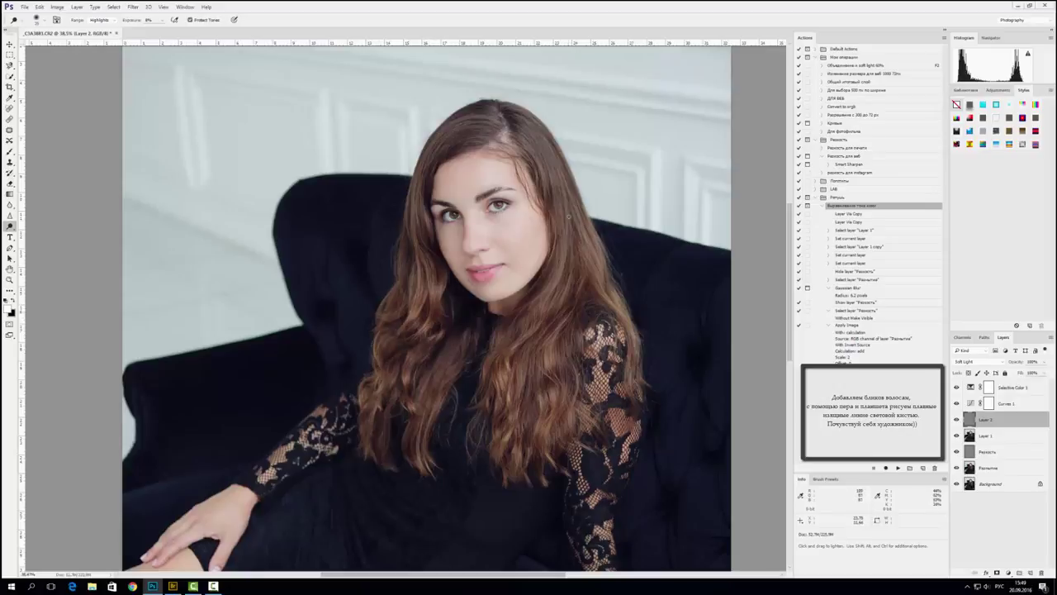
# - Darken the eyebrows, eye contours and lips slightly on the gray Soft Light layer with the Burn tool set to Shadows
pyautogui.click(9, 224)
pyautogui.click(37, 233)
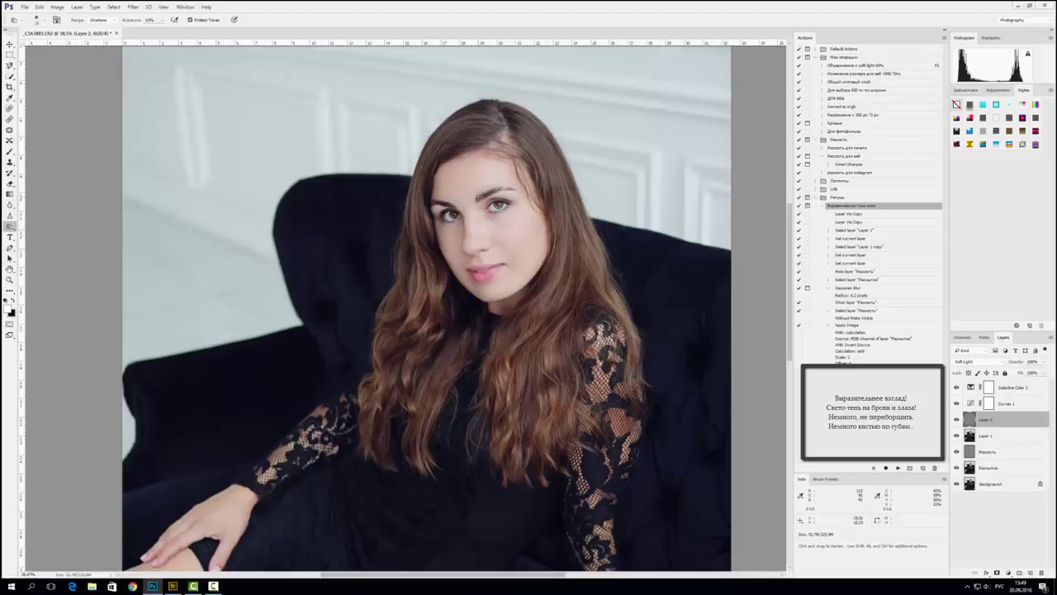
pyautogui.hotkey('ctrl', '+')
pyautogui.hotkey('ctrl', '+')
pyautogui.moveTo(516, 174); pyautogui.dragTo(470, 253)
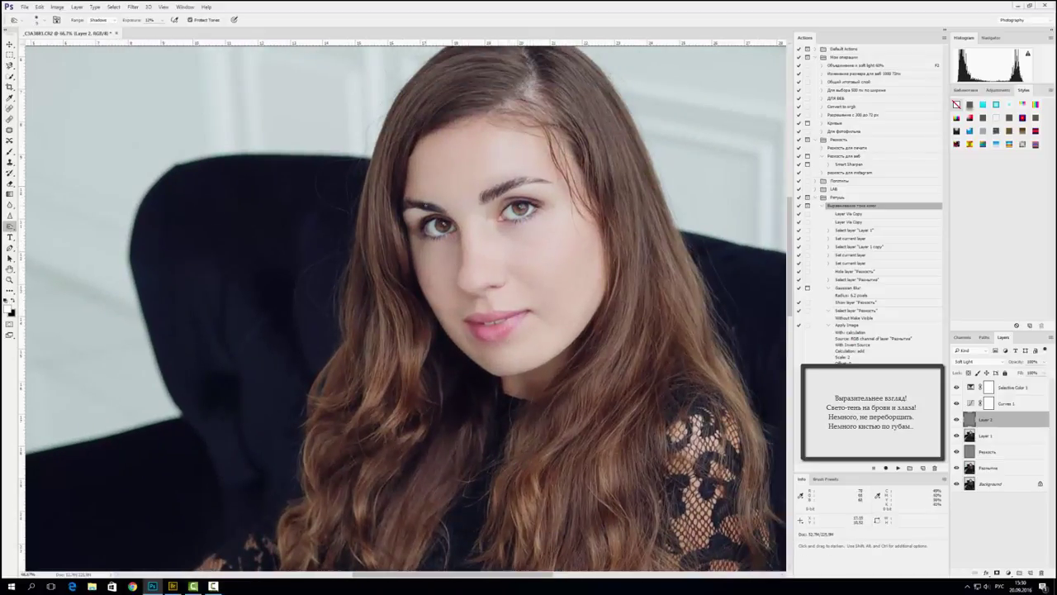
pyautogui.scroll(1, 475, 195)
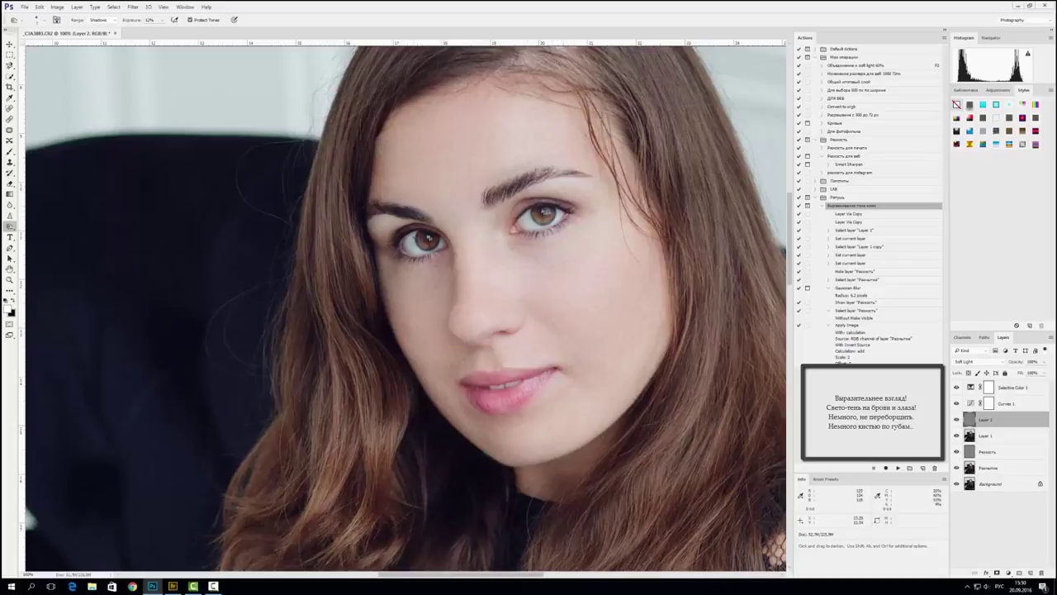
# - Compare the portrait with and without the dodge and burn layer
pyautogui.click(958, 418)
pyautogui.click(958, 418)
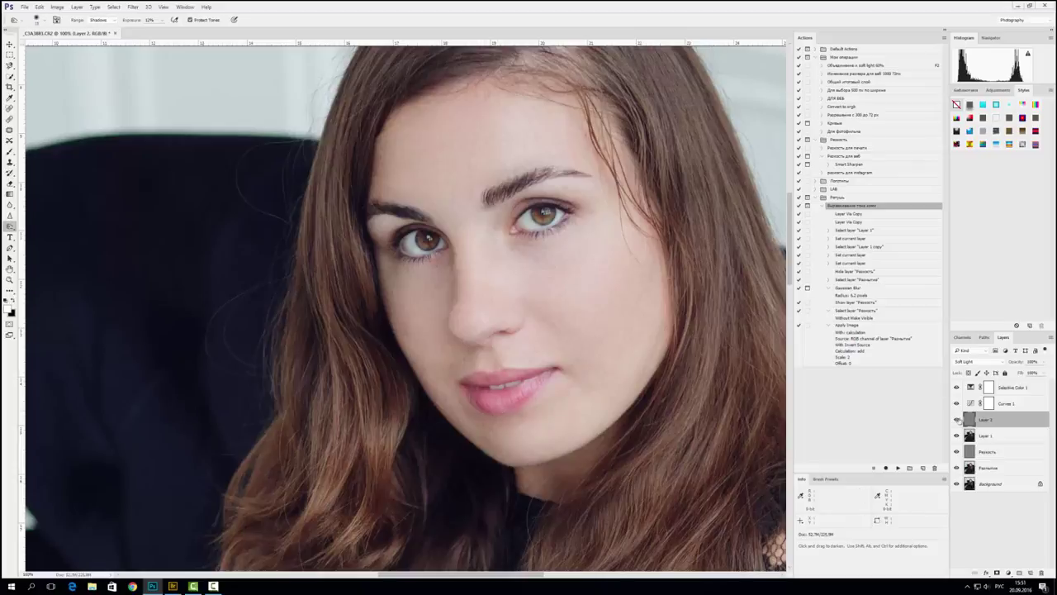
pyautogui.hotkey('ctrl', '0')
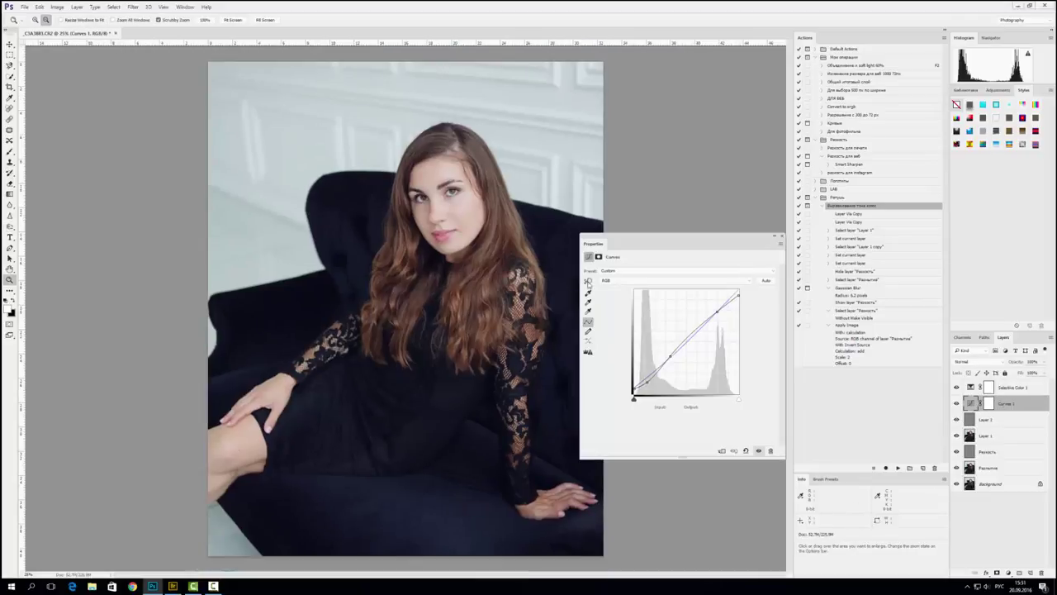
# - Add a second Curves adjustment layer above Selective Color and move its white input point inward to brighten the highlights
pyautogui.press('Down')
pyautogui.press('Down')
pyautogui.press('Down')
pyautogui.press('Down')
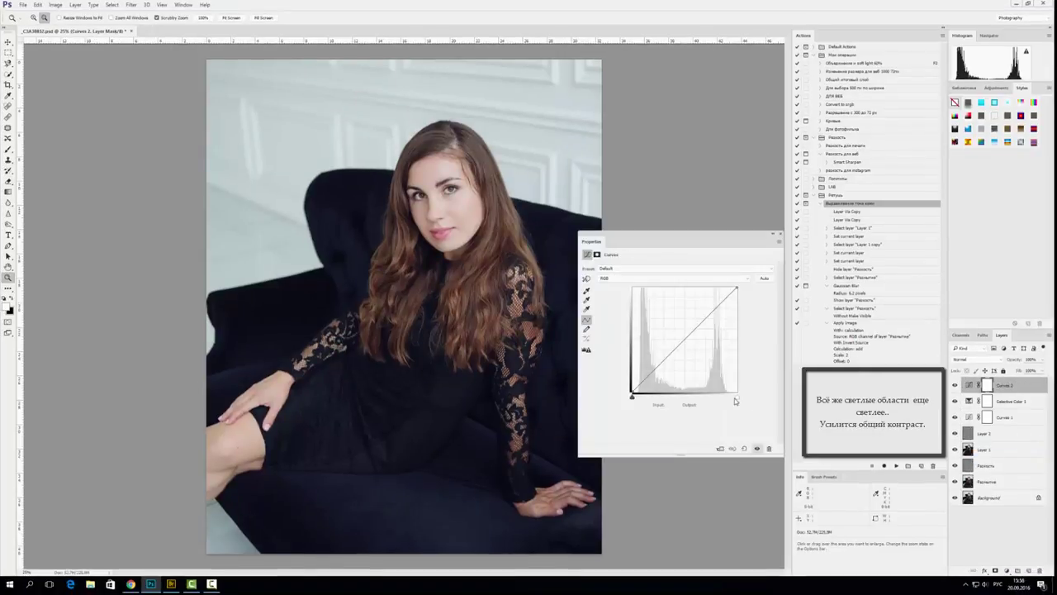
pyautogui.moveTo(734, 398); pyautogui.dragTo(730, 400)
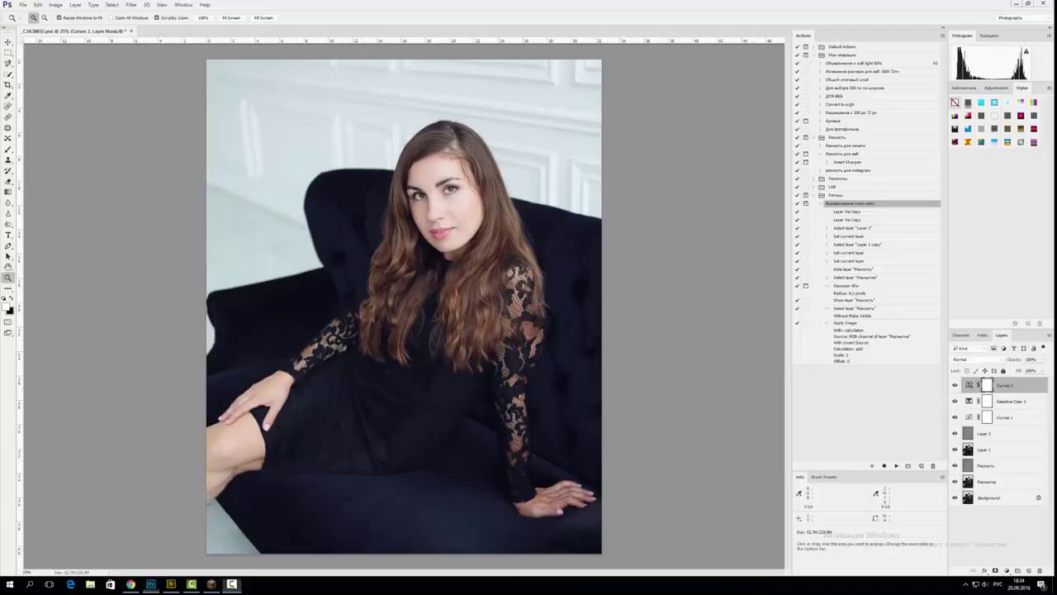
pyautogui.click(968, 385)
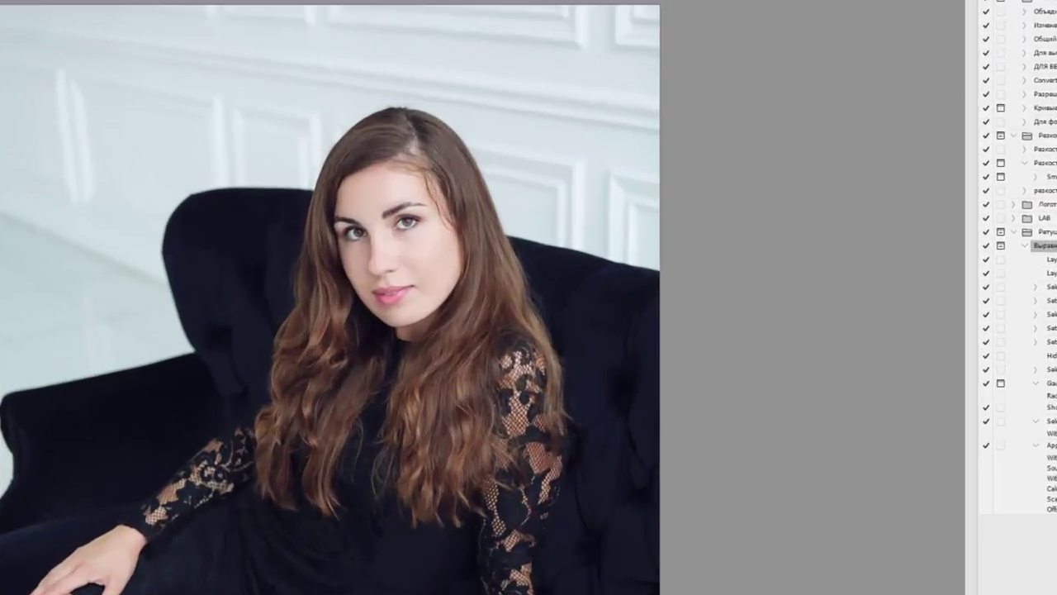
pyautogui.scroll(2, 430, 233)
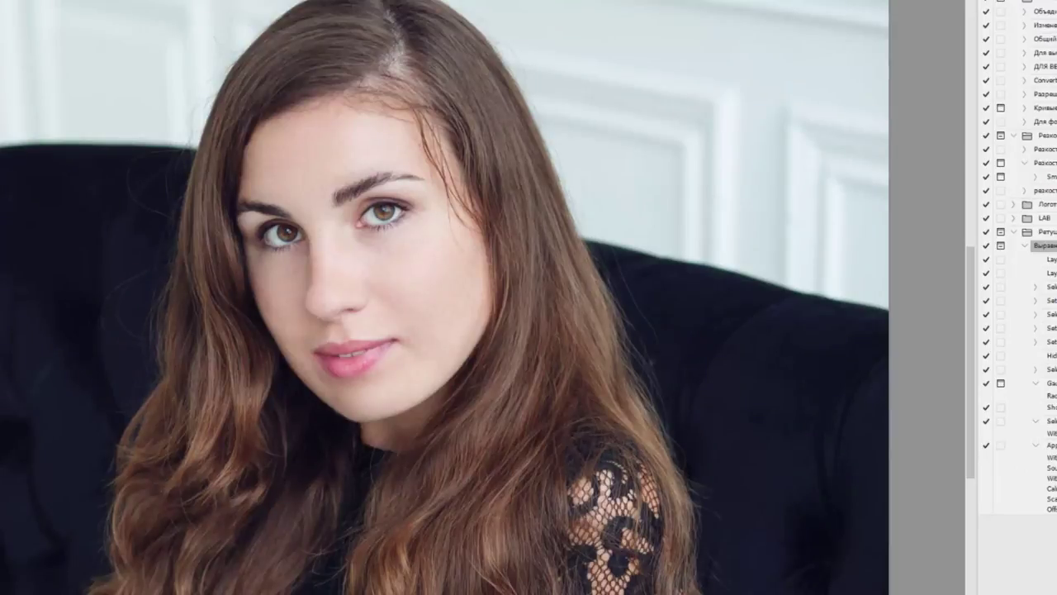